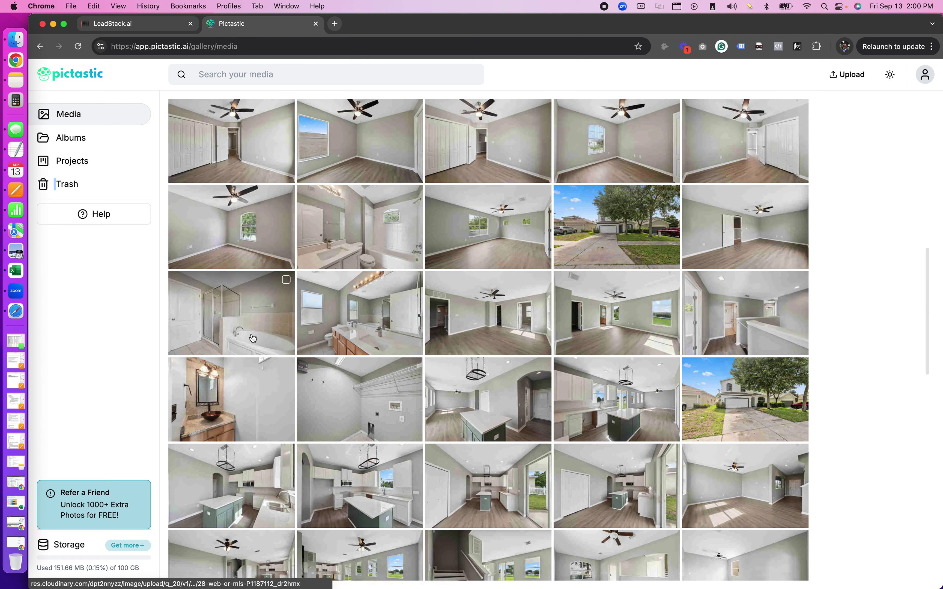
scroll(252, 338, "up", 20)
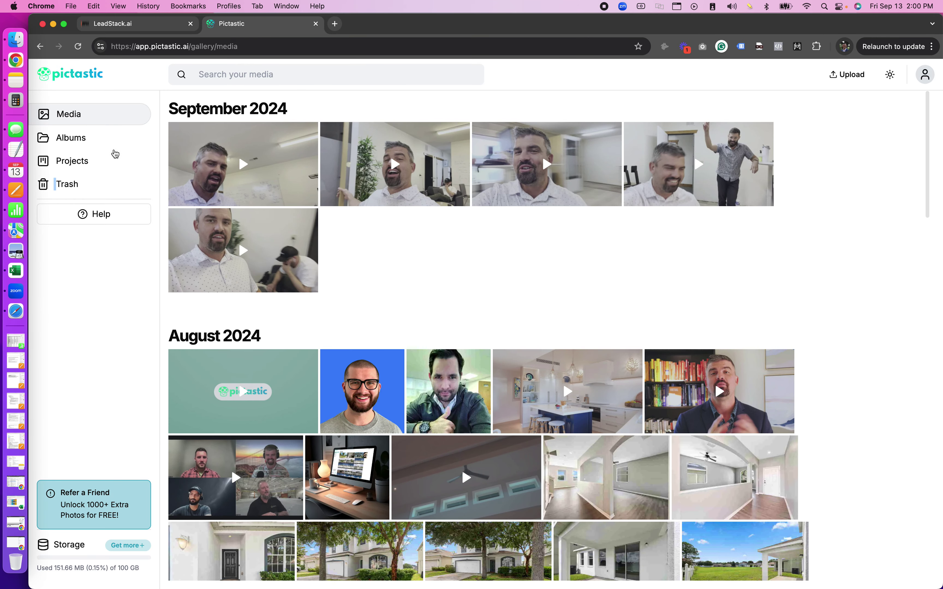
left_click(93, 140)
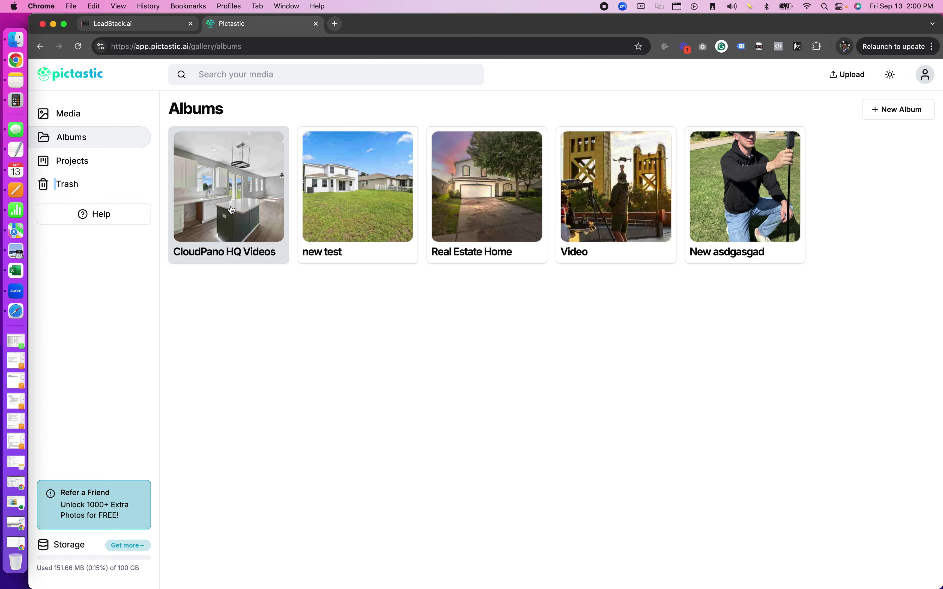
left_click(70, 166)
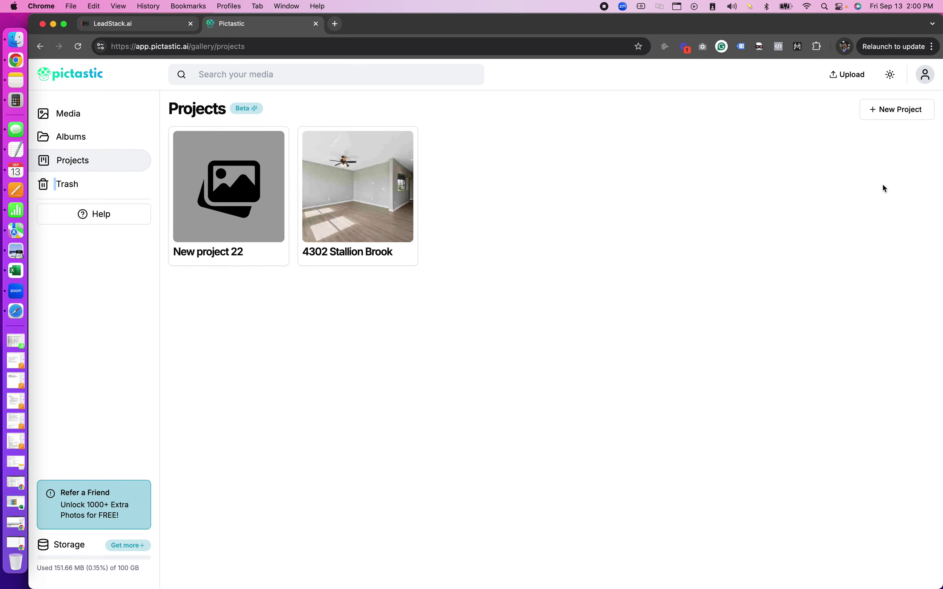
Cancel the new-project dialog, then open 4302 Stallion Brook and its CloudPano HQ Videos album.
left_click(896, 109)
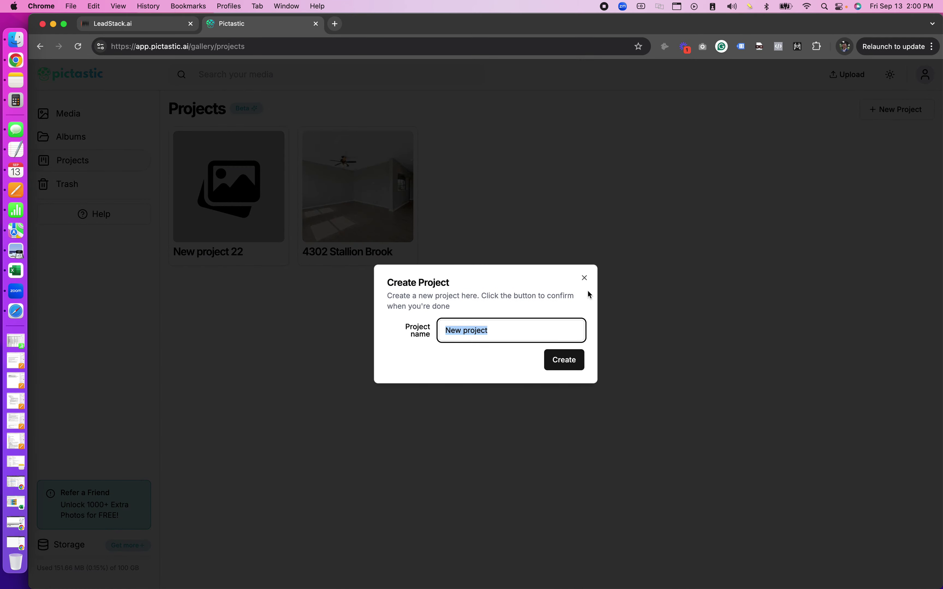
left_click(584, 278)
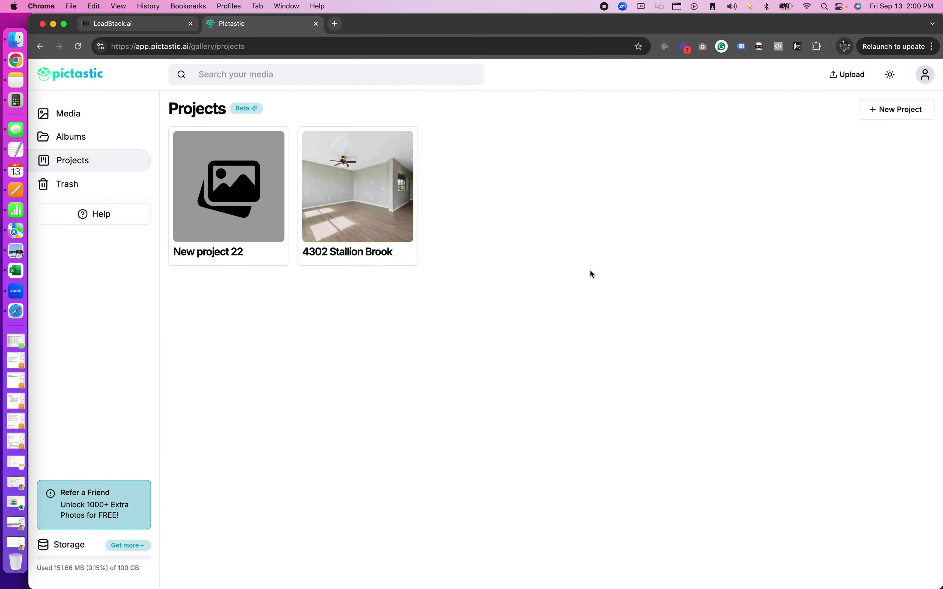
left_click(351, 222)
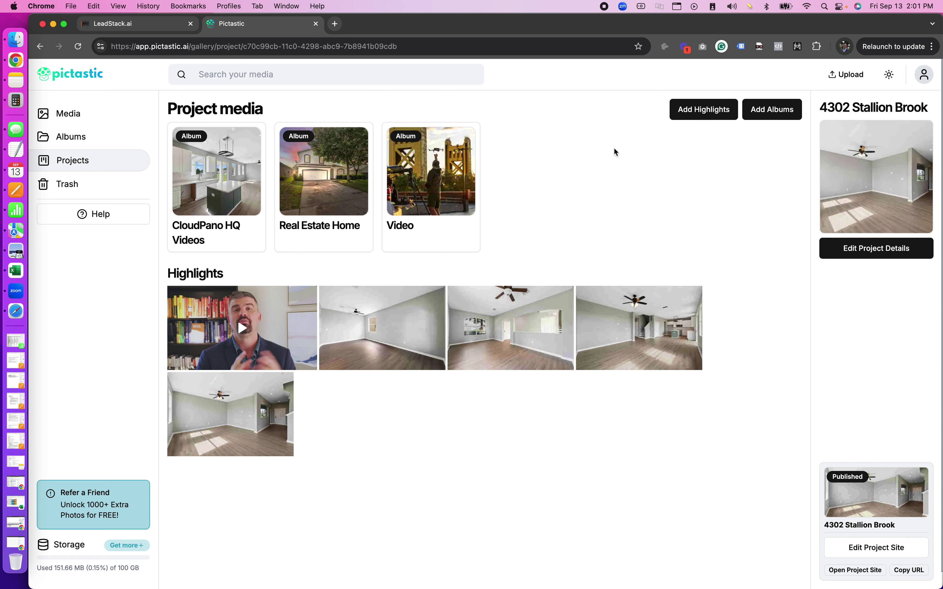
left_click(245, 177)
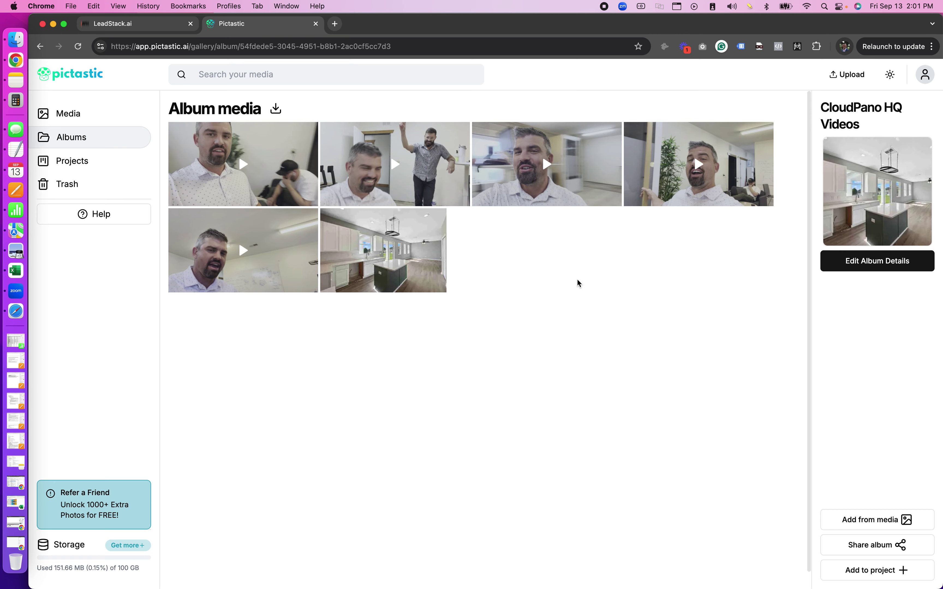
Return to the 4302 Stallion Brook project and start choosing a different cover image.
key("super+bracketleft")
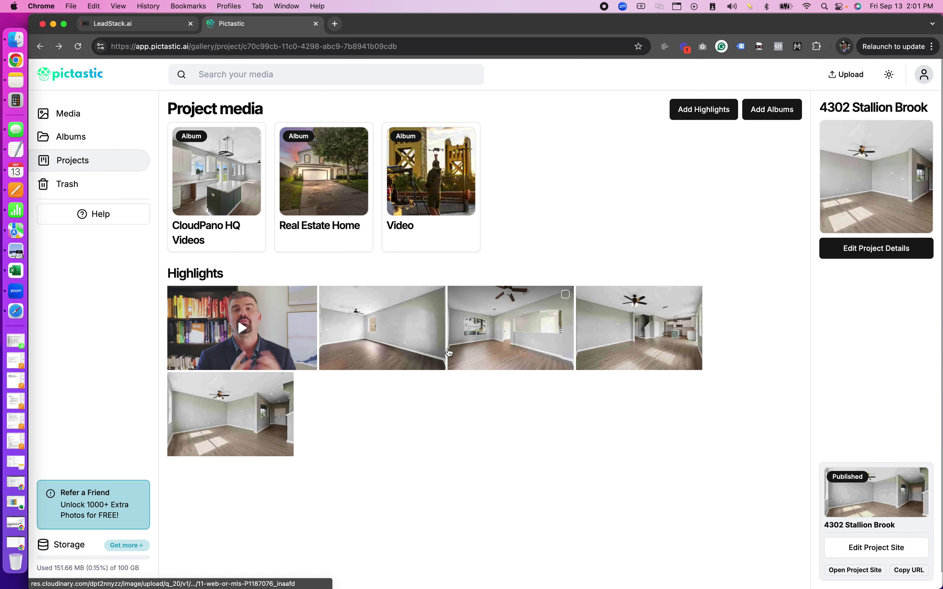
left_click(875, 248)
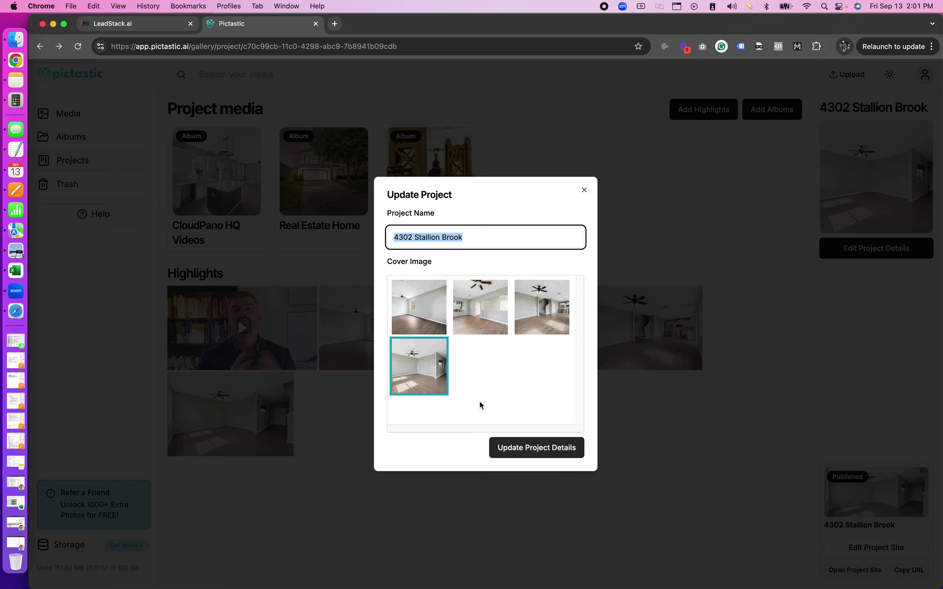
left_click(480, 331)
Make the sunlit empty-room photo the project cover and save the project details.
left_click(430, 320)
left_click(426, 365)
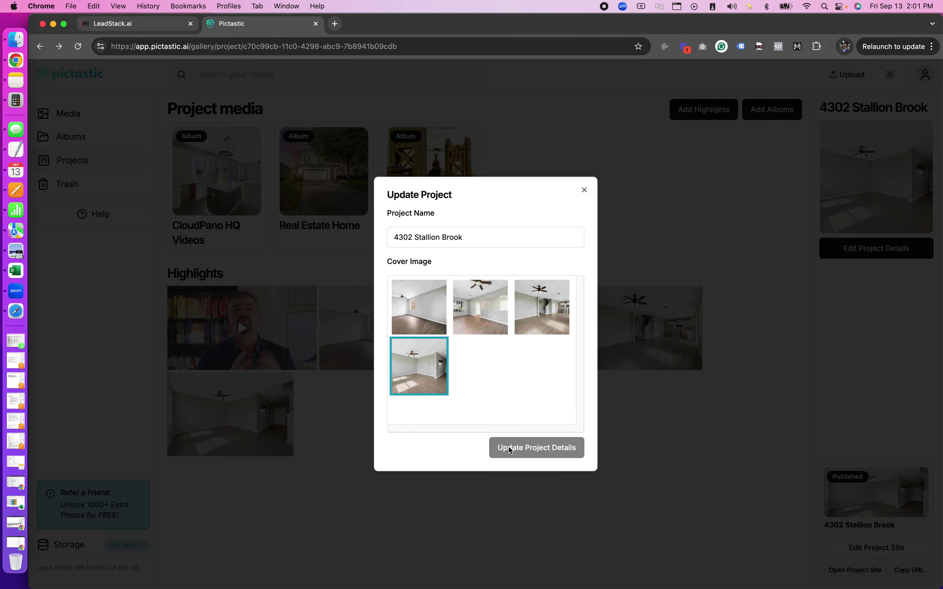
left_click(584, 191)
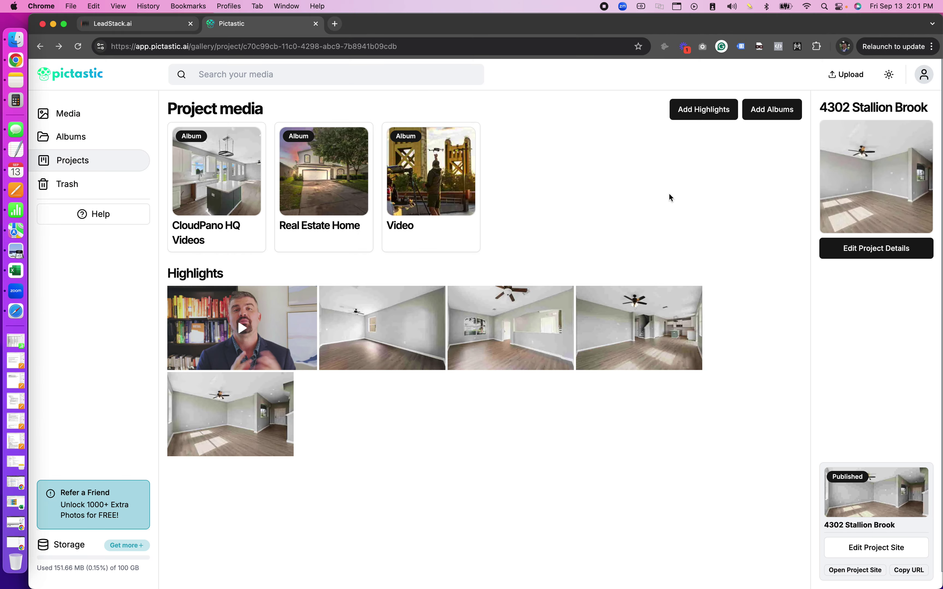
Browse the media available as highlights and close the picker without adding any.
left_click(704, 117)
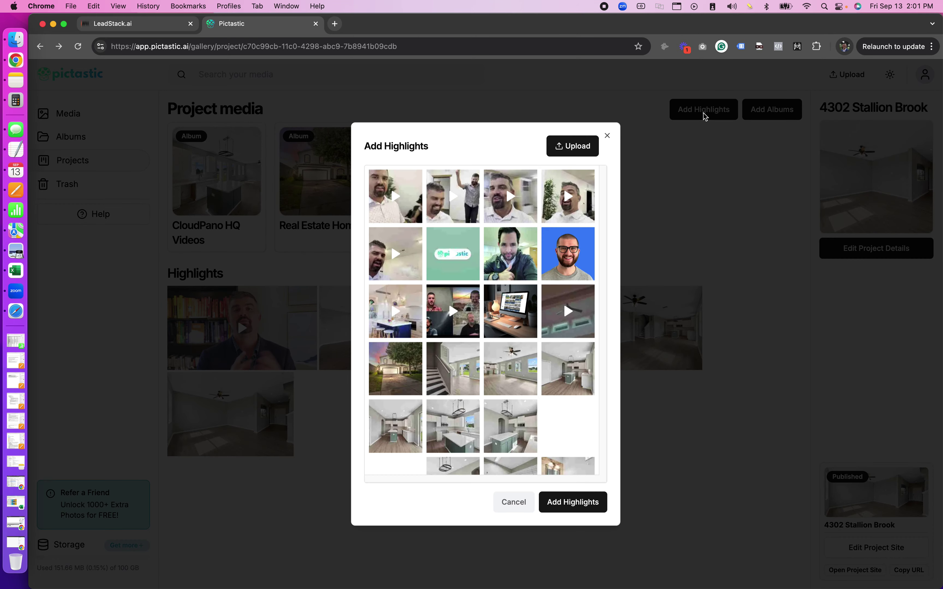
scroll(436, 386, "down", 5)
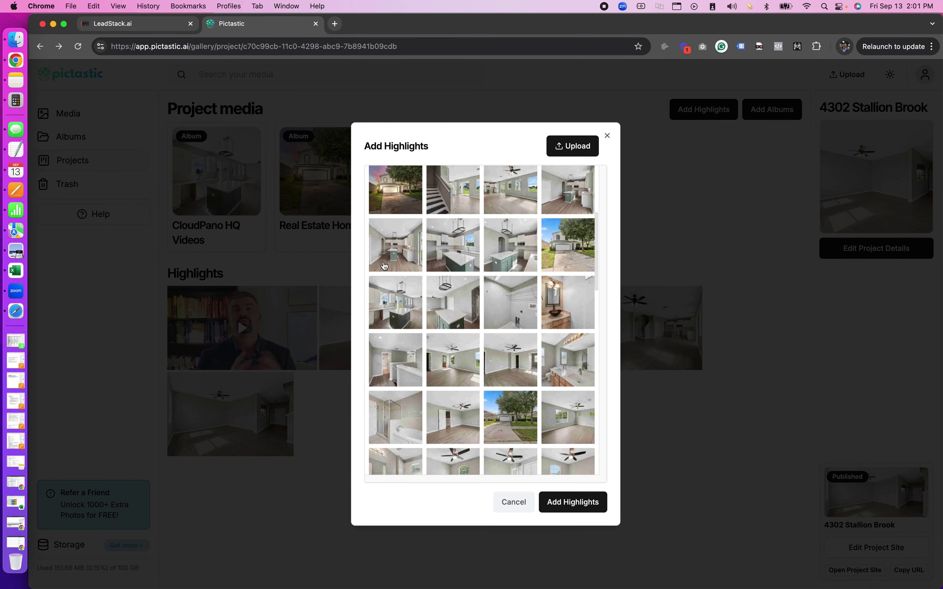
scroll(471, 340, "down", 3)
scroll(471, 339, "down", 5)
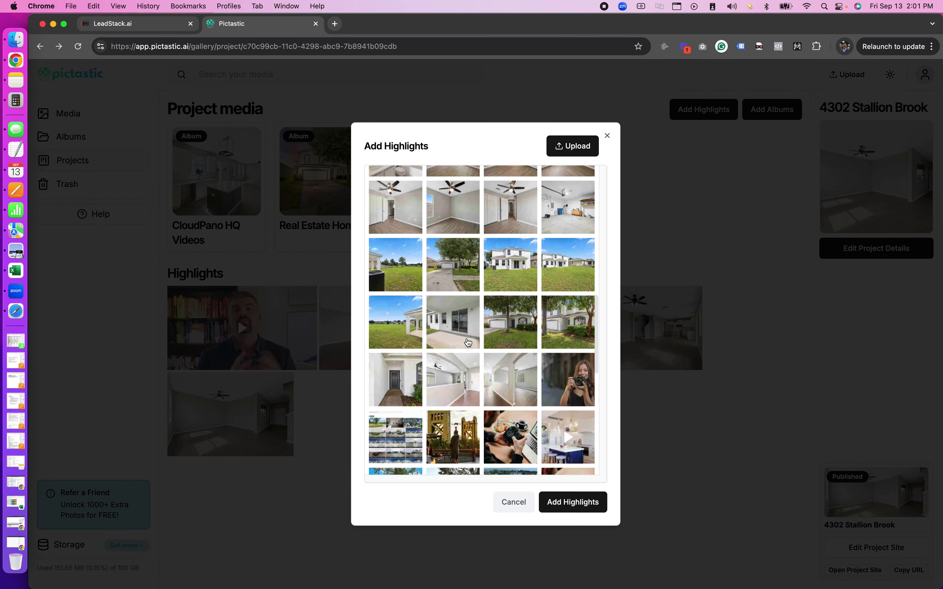
scroll(483, 338, "up", 6)
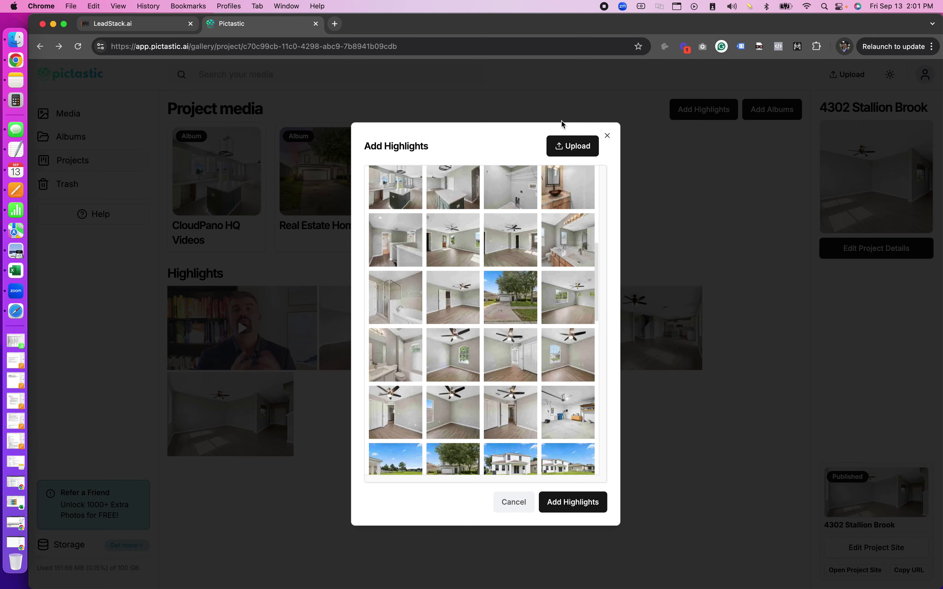
left_click(607, 136)
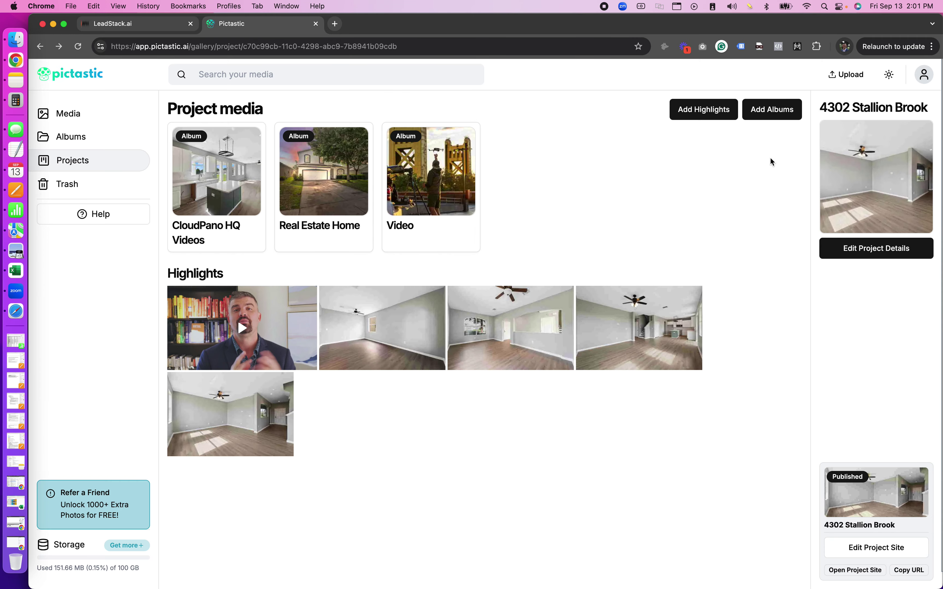
Review the addable albums, cancel without adding any, and bring up the project-site options.
left_click(762, 113)
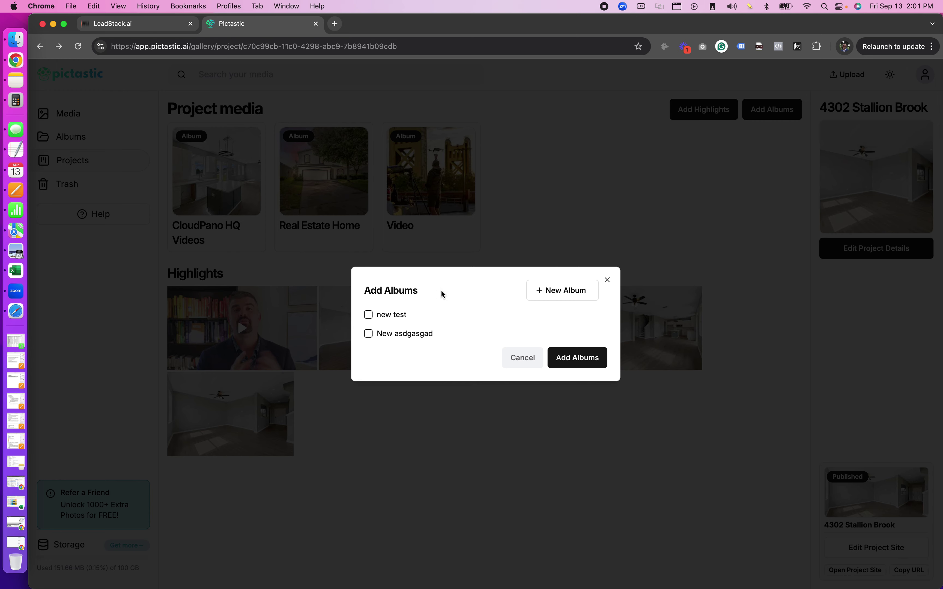
left_click(520, 365)
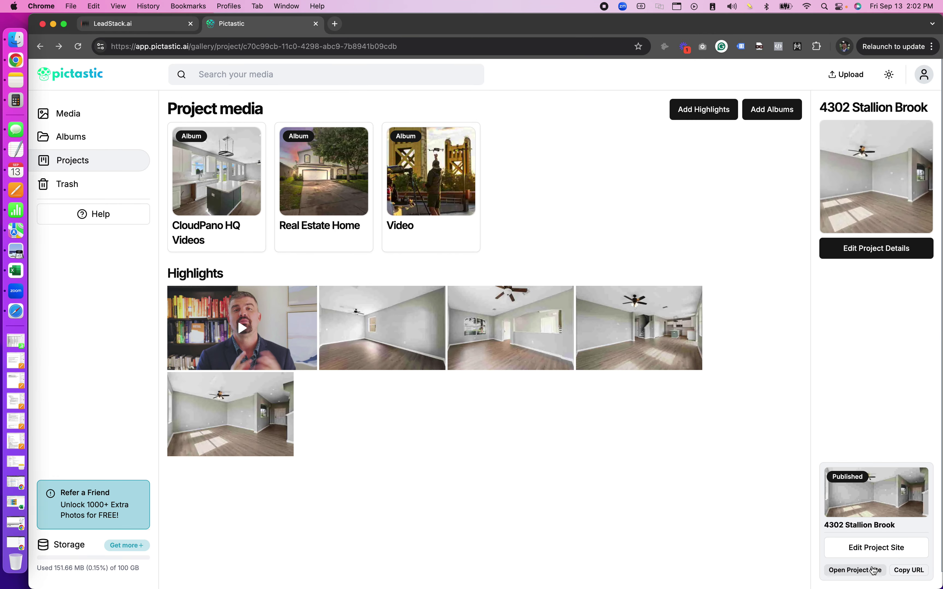
left_click(876, 557)
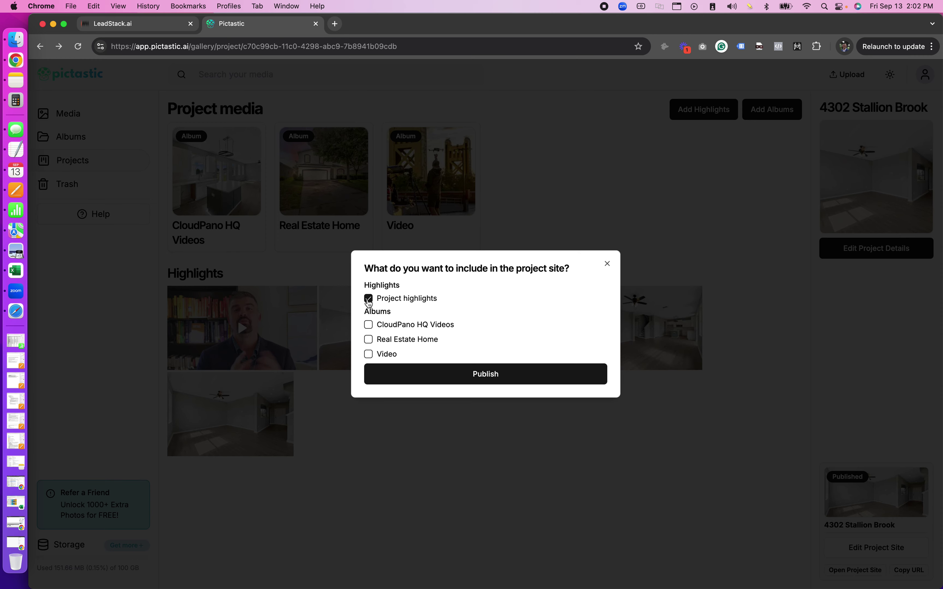
Tick the CloudPano HQ Videos, Real Estate Home and Video albums and publish the site.
left_click(369, 324)
left_click(368, 339)
left_click(368, 353)
left_click(497, 377)
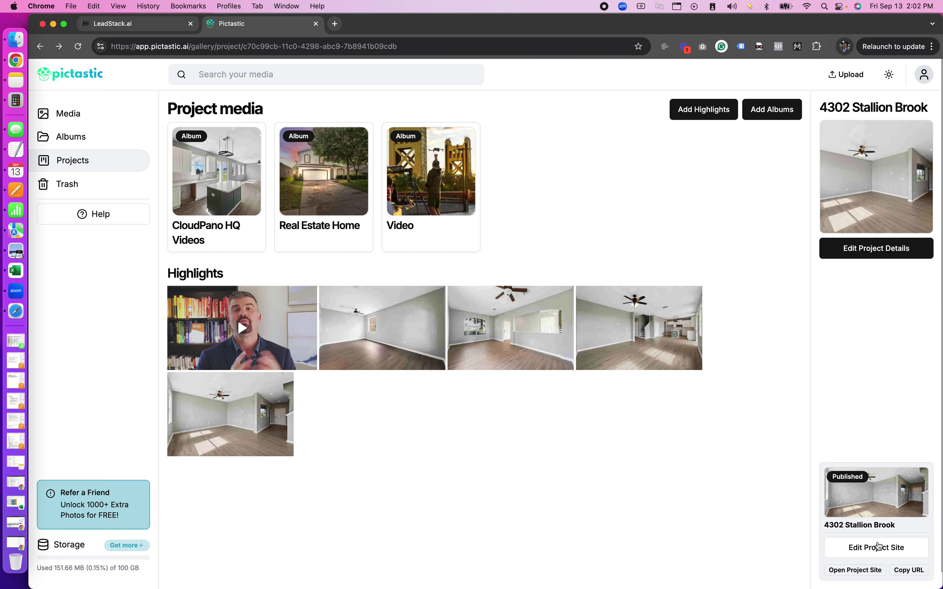
right_click(860, 572)
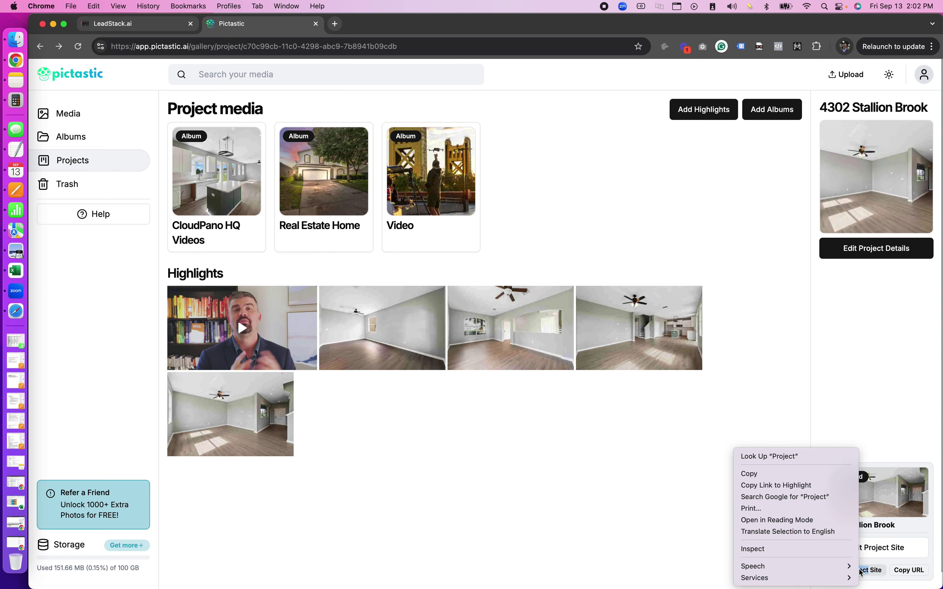
left_click(694, 480)
View the published 4302 Stallion Brook site and inspect its title and author line.
left_click(842, 575)
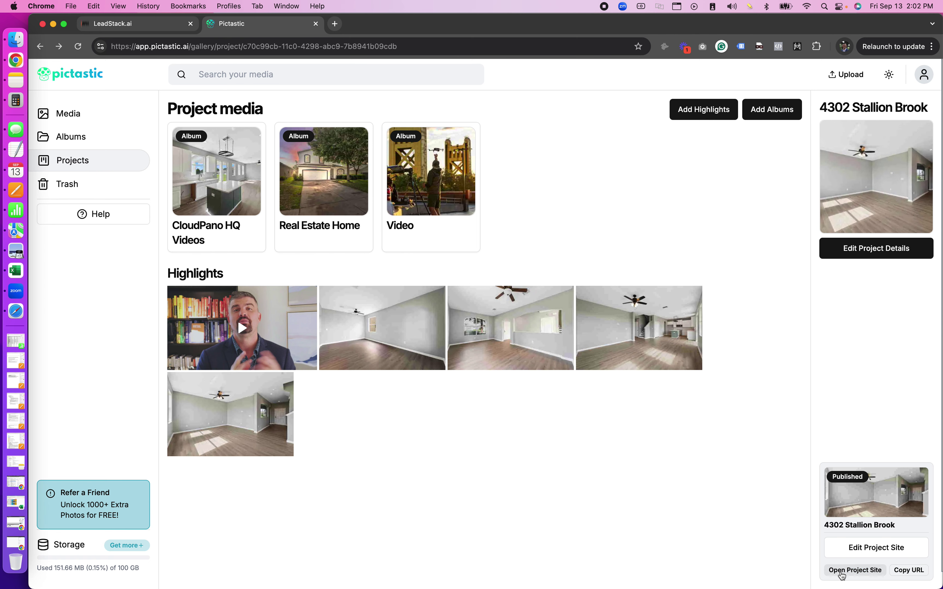
left_click(843, 575)
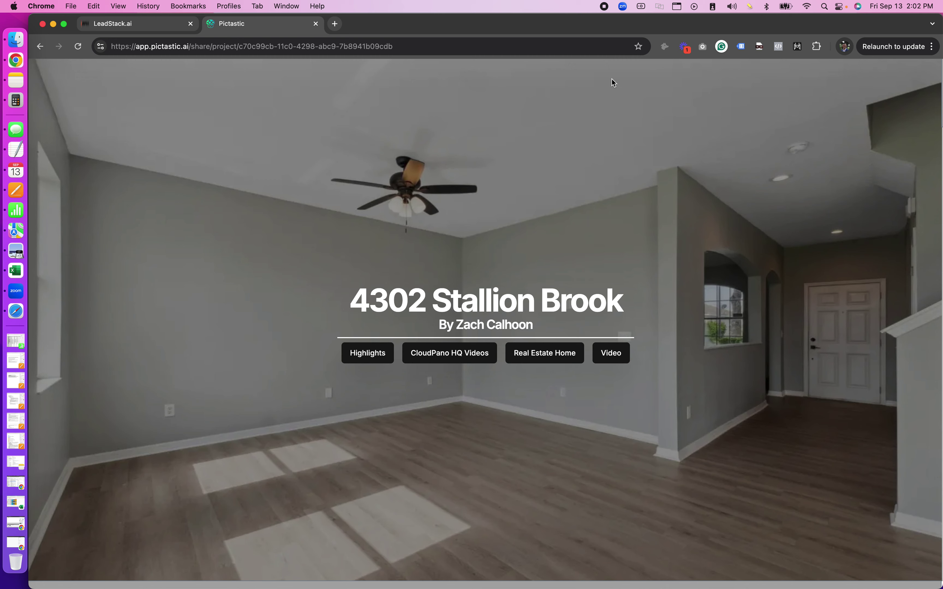
left_click_drag(359, 300, 643, 302)
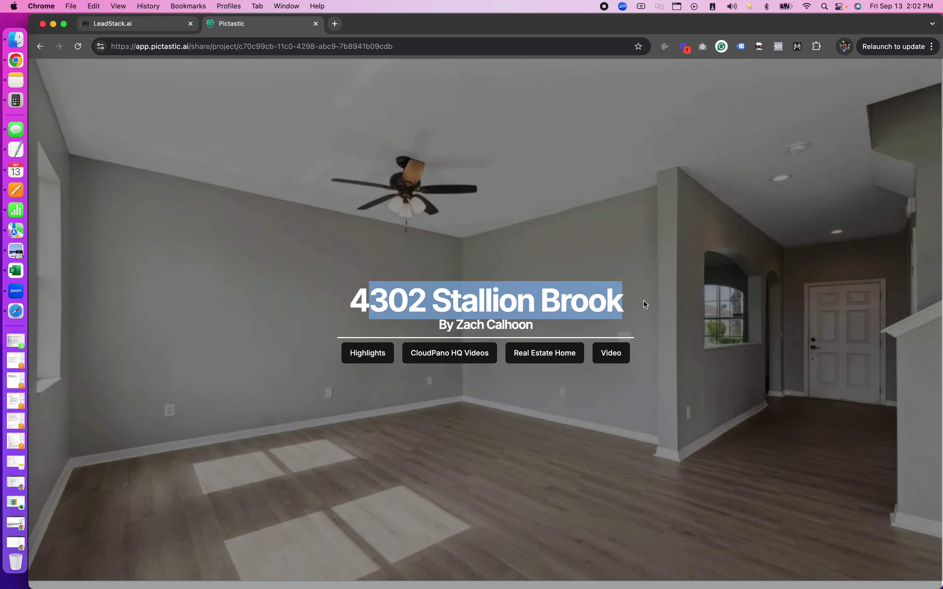
left_click(648, 300)
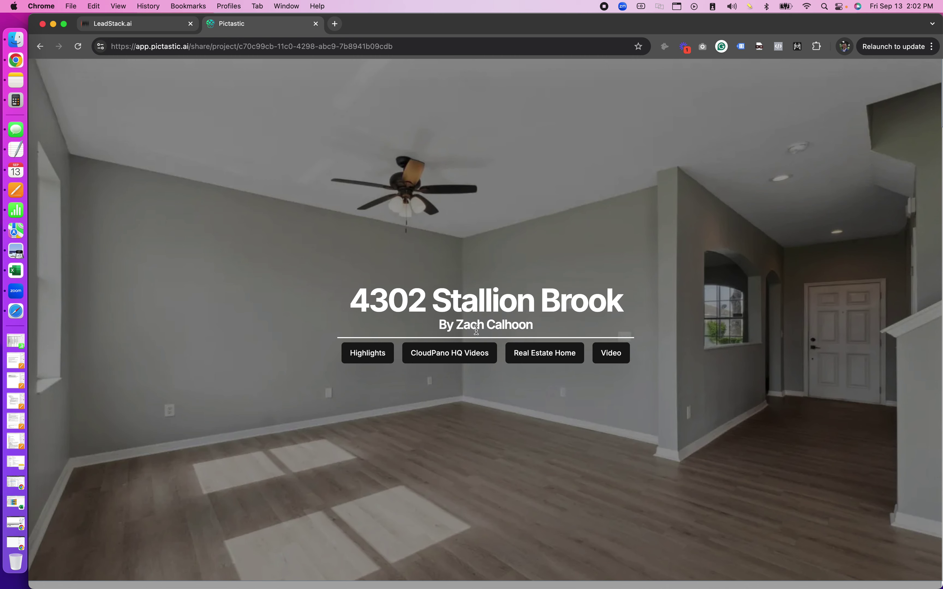
left_click_drag(455, 327, 532, 327)
left_click(558, 331)
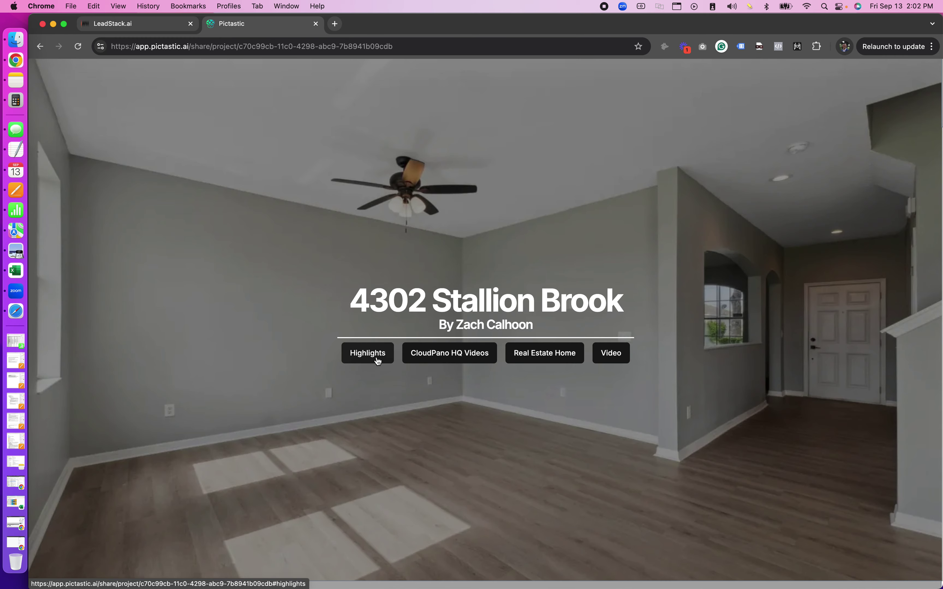
Jump to the Video and Real Estate Home album sections, returning to the top after each.
left_click(598, 358)
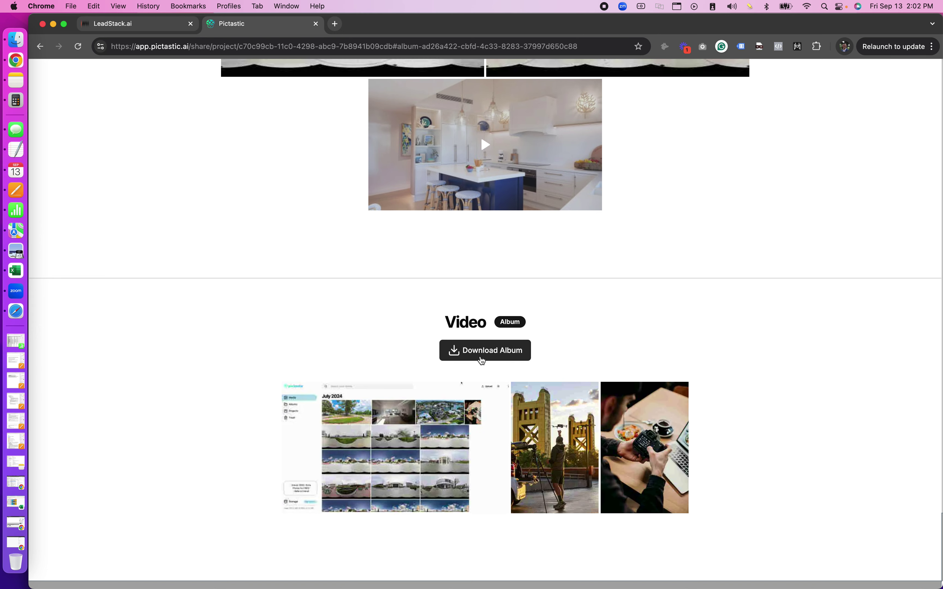
key("super+bracketleft")
left_click(533, 360)
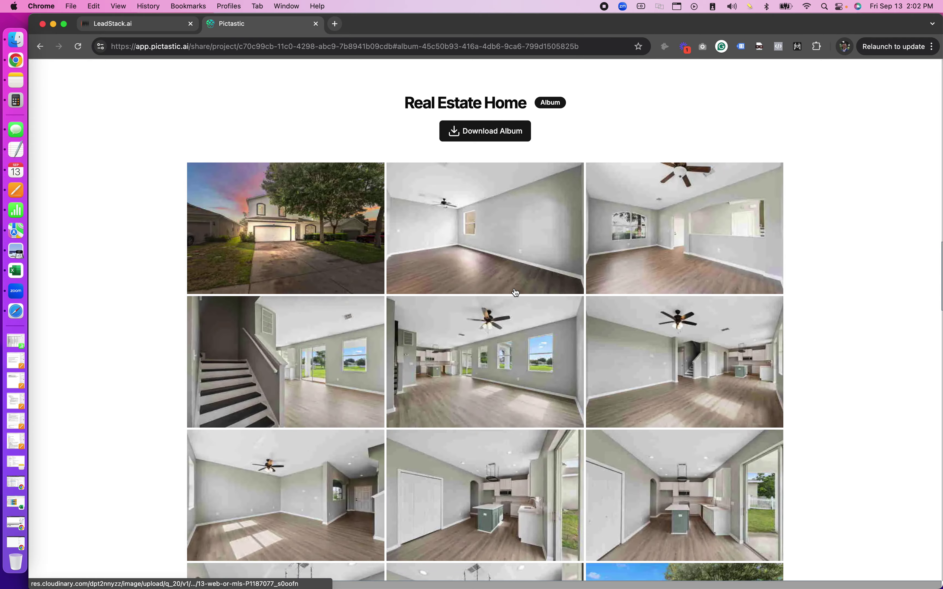
key("super+bracketleft")
Scroll through the site and inspect the CloudPano HQ Videos album heading.
scroll(469, 354, "down", 5)
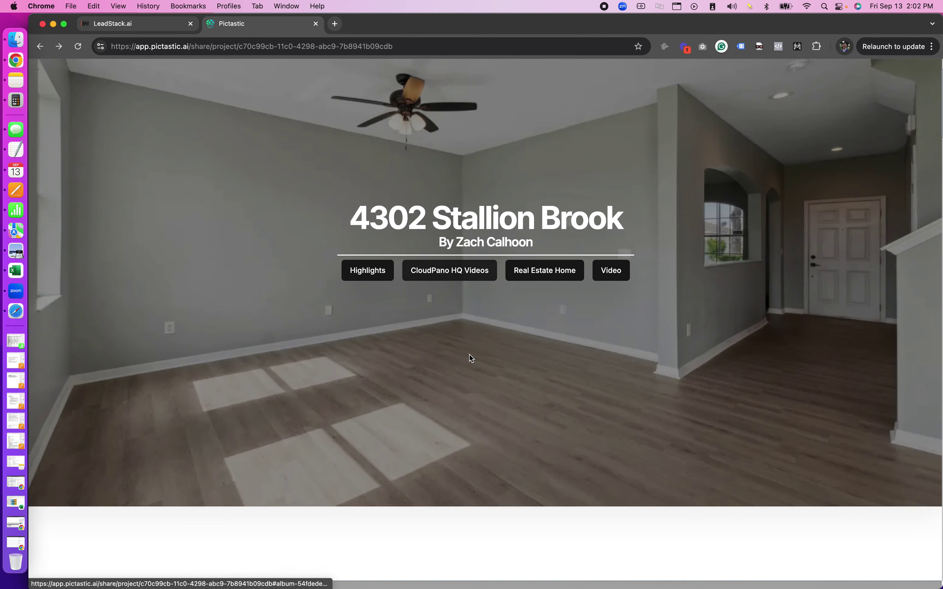
scroll(469, 354, "down", 20)
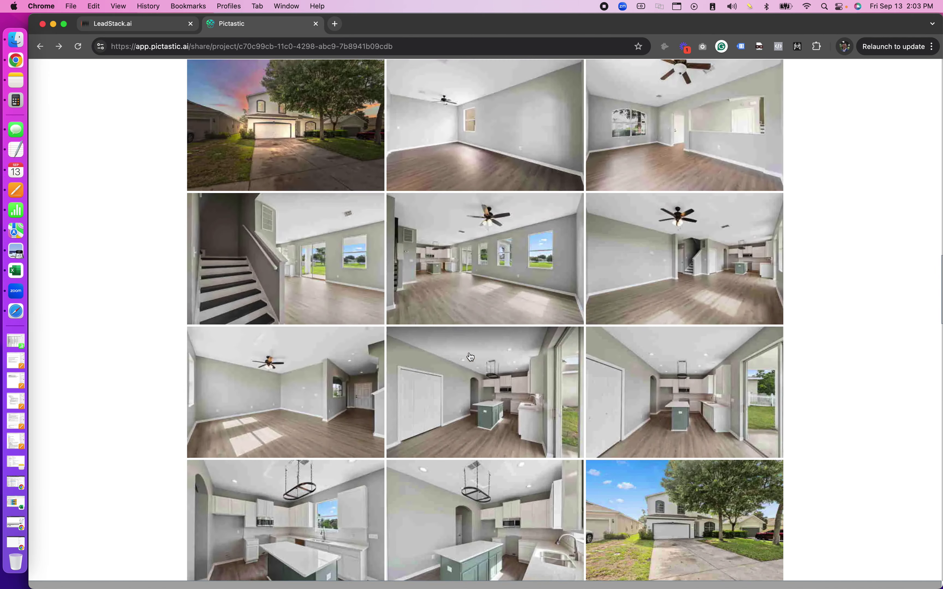
scroll(471, 353, "down", 10)
scroll(471, 345, "up", 15)
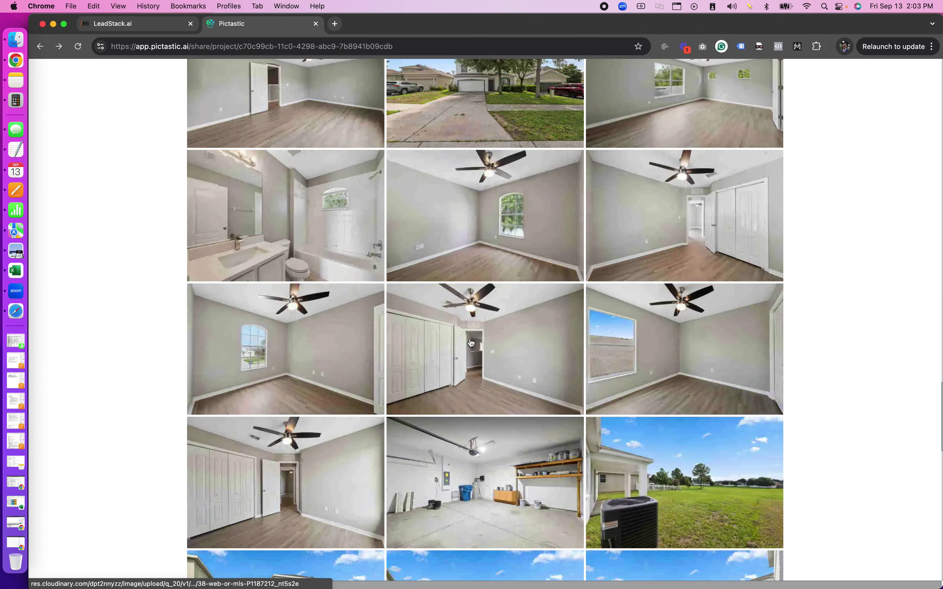
scroll(475, 333, "up", 20)
scroll(479, 327, "down", 8)
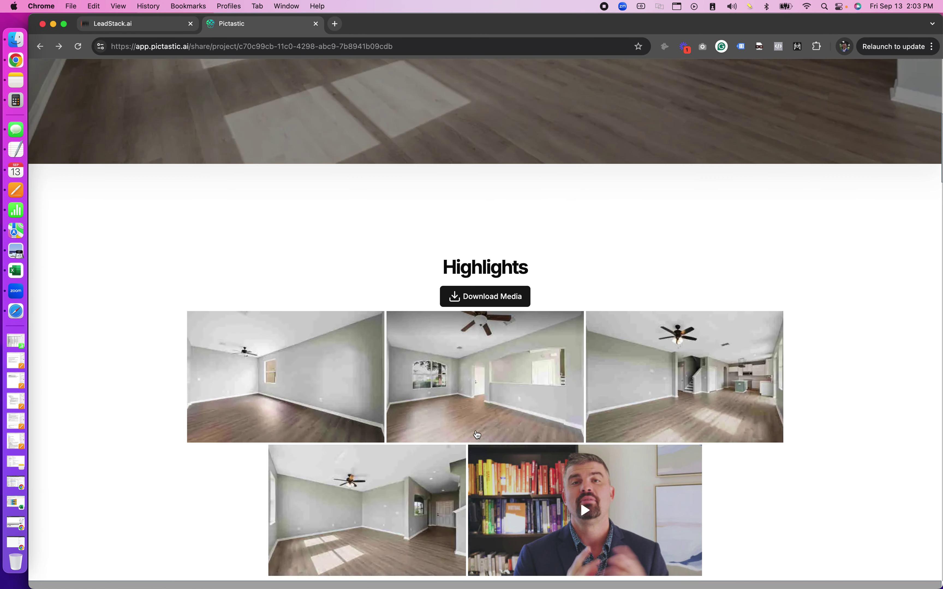
scroll(449, 274, "down", 10)
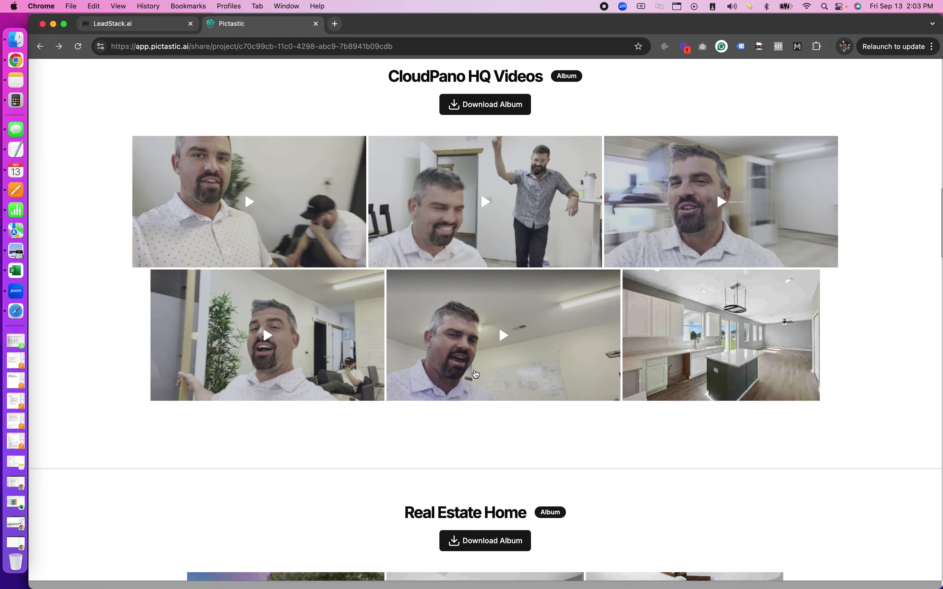
scroll(455, 82, "up", 1)
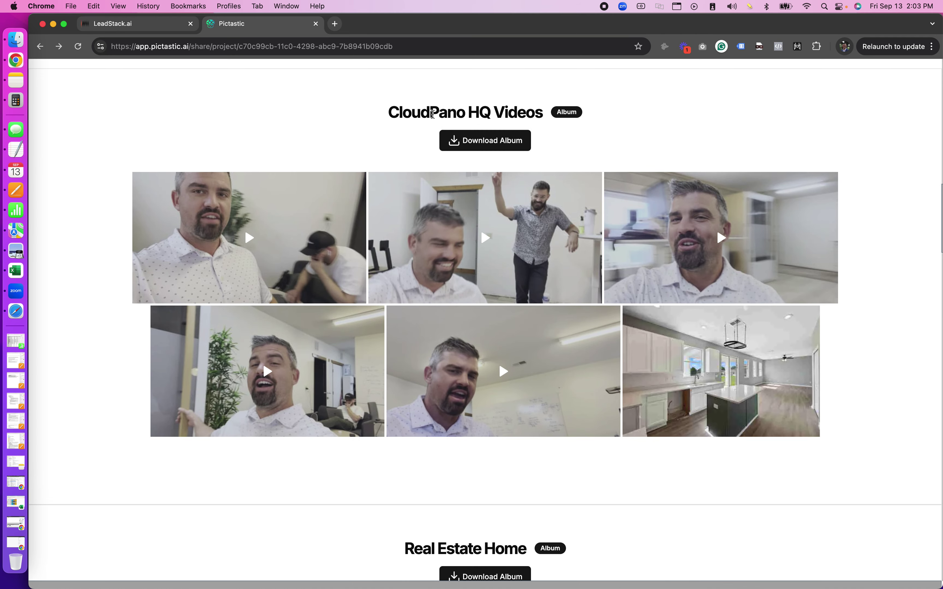
triple_click(431, 113)
left_click(641, 161)
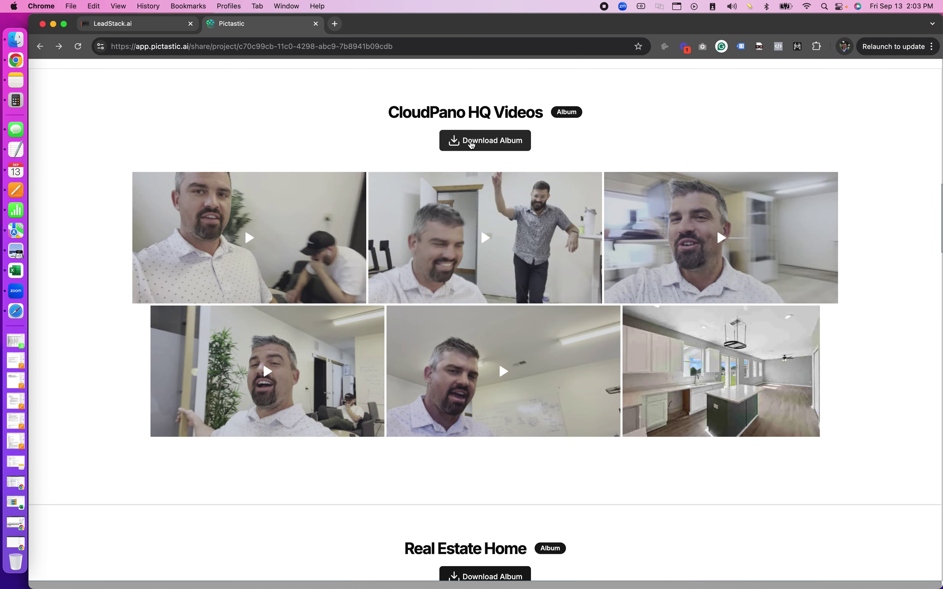
scroll(598, 287, "down", 10)
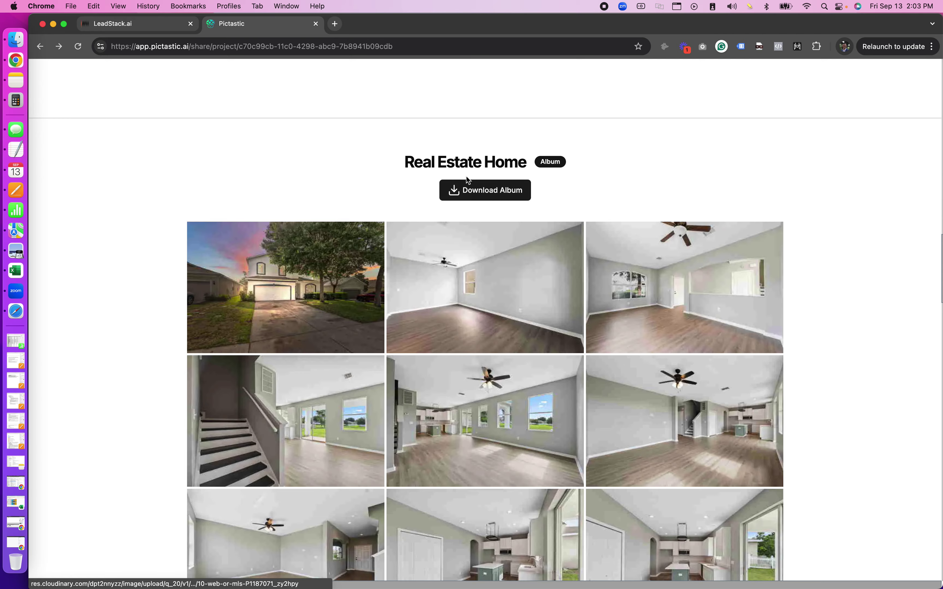
Inspect the Real Estate Home album heading and scroll through its media.
double_click(455, 164)
triple_click(455, 164)
left_click(679, 185)
scroll(661, 180, "down", 20)
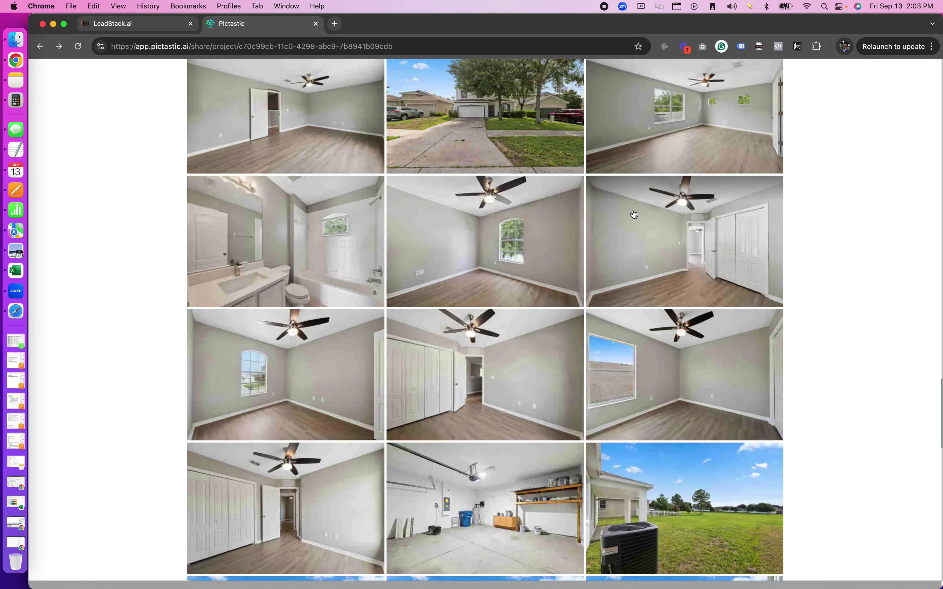
scroll(579, 381, "down", 15)
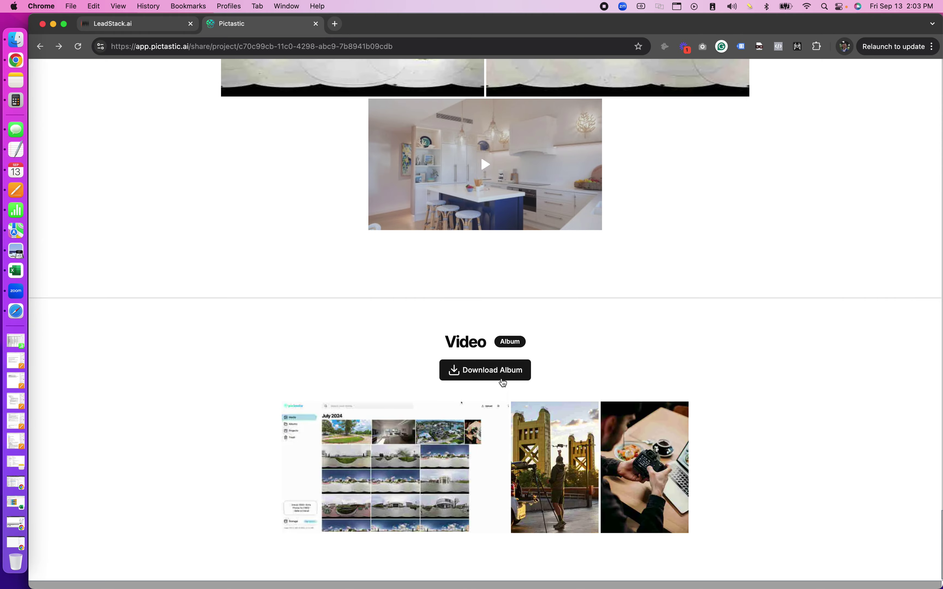
scroll(500, 380, "up", 15)
scroll(566, 393, "up", 5)
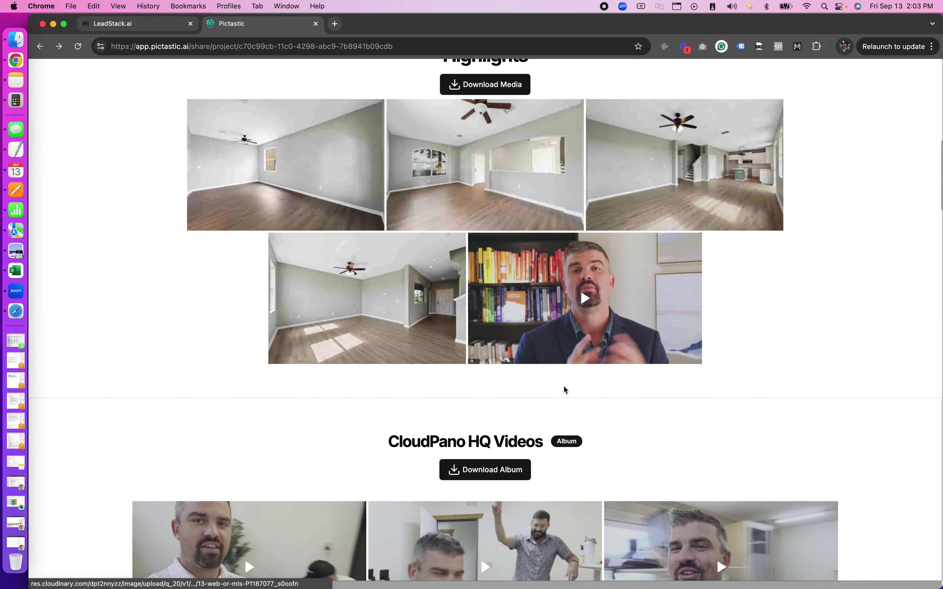
scroll(519, 409, "down", 10)
scroll(464, 284, "up", 10)
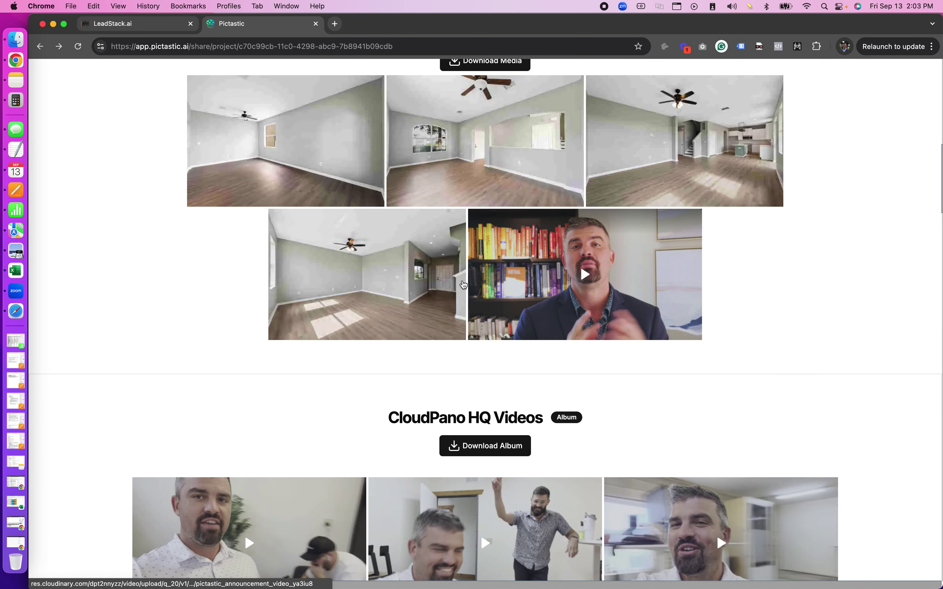
View the room photo full-screen in the lightbox, then close it.
left_click(463, 284)
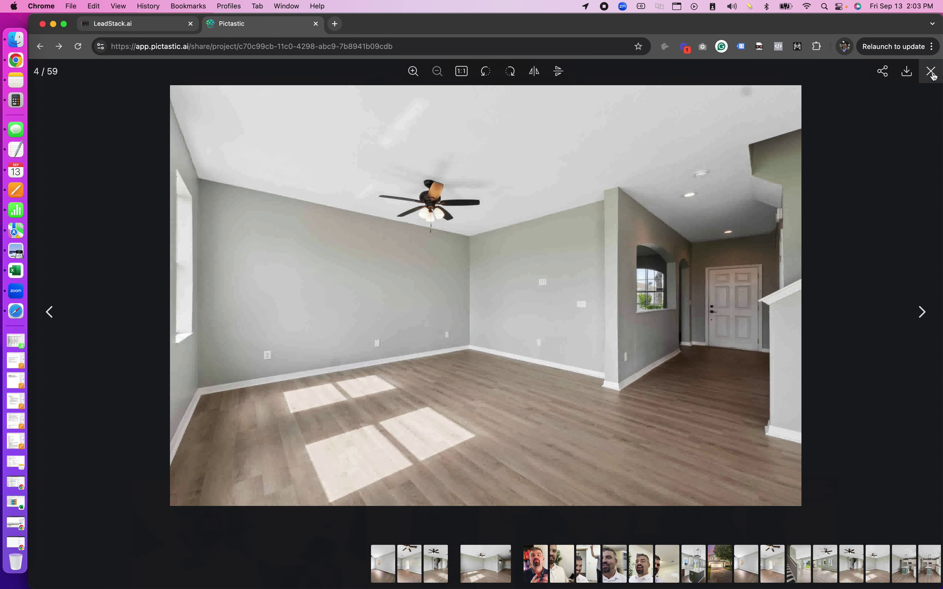
left_click(931, 72)
scroll(807, 210, "up", 4)
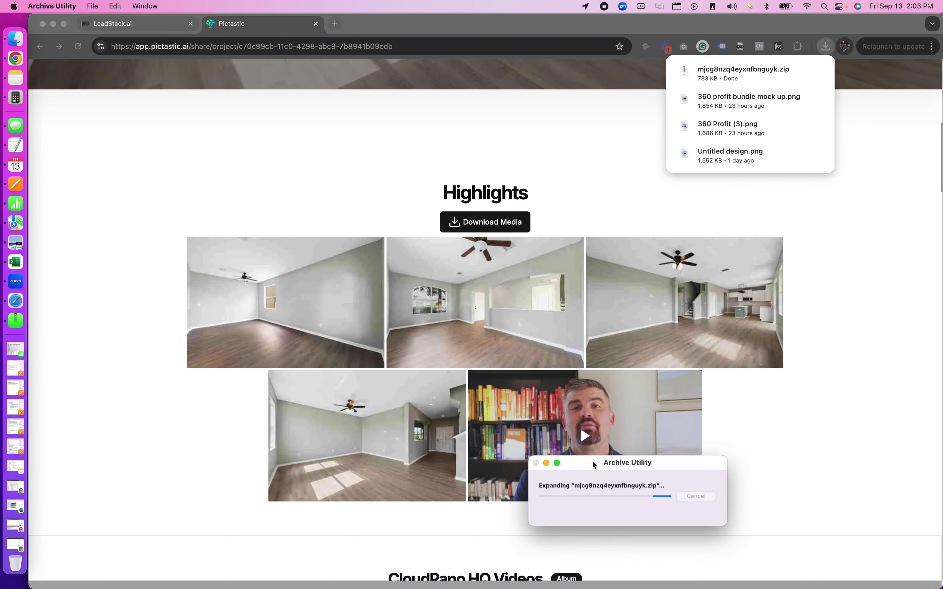
Reposition the Archive Utility unpacking window and dismiss Chrome's recent downloads list.
left_click_drag(592, 461, 304, 56)
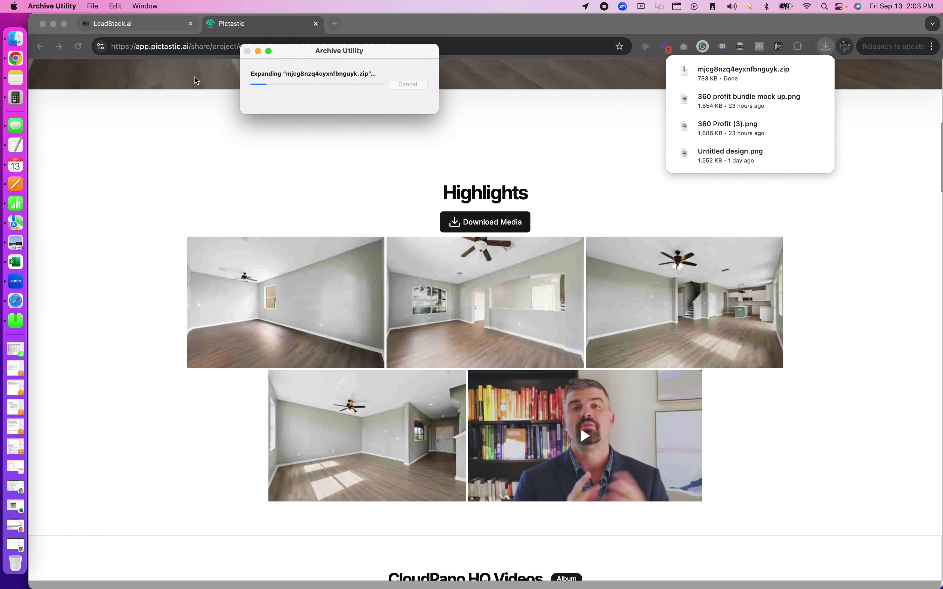
left_click_drag(296, 48, 596, 269)
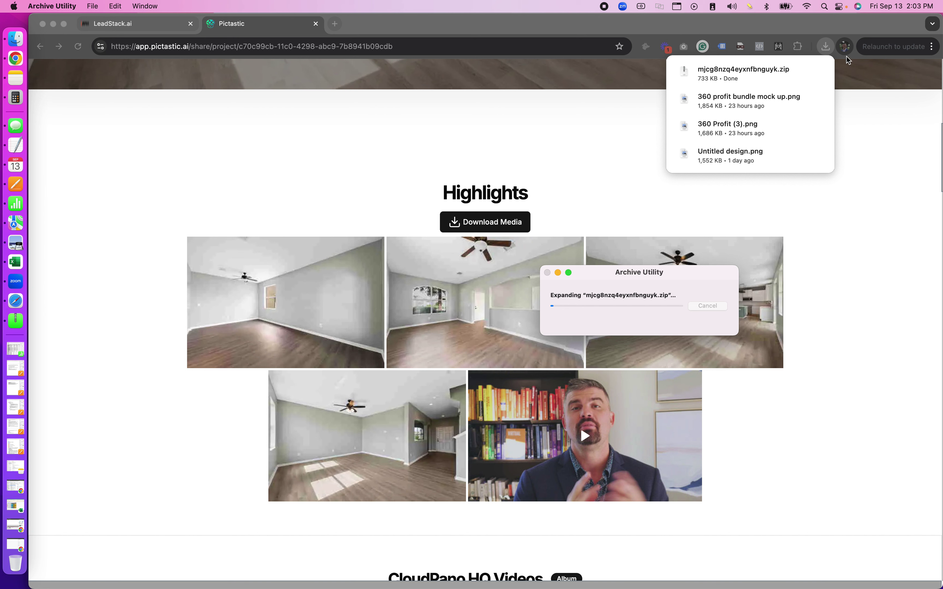
left_click(825, 46)
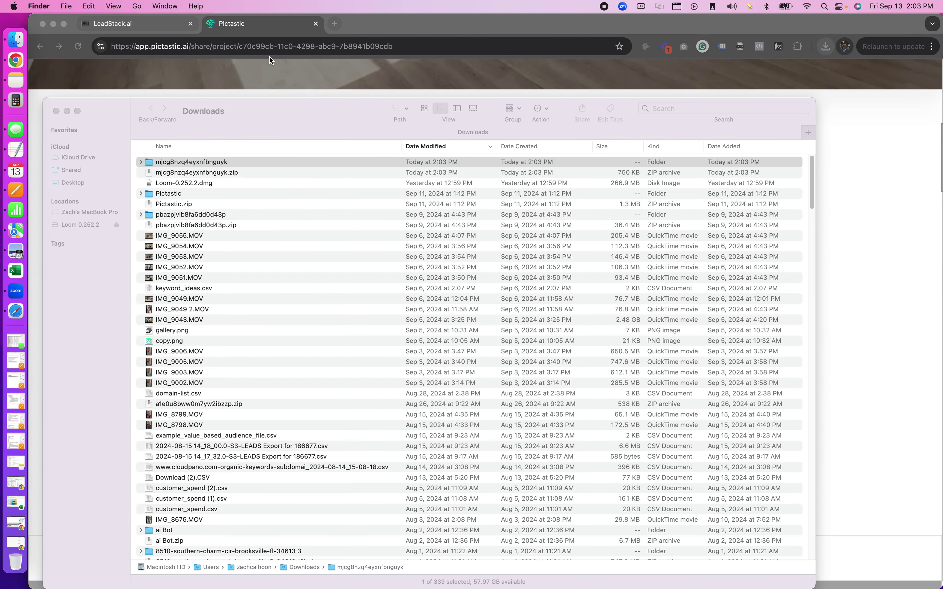
Close the Finder Downloads window and inspect the project site's address.
left_click(55, 111)
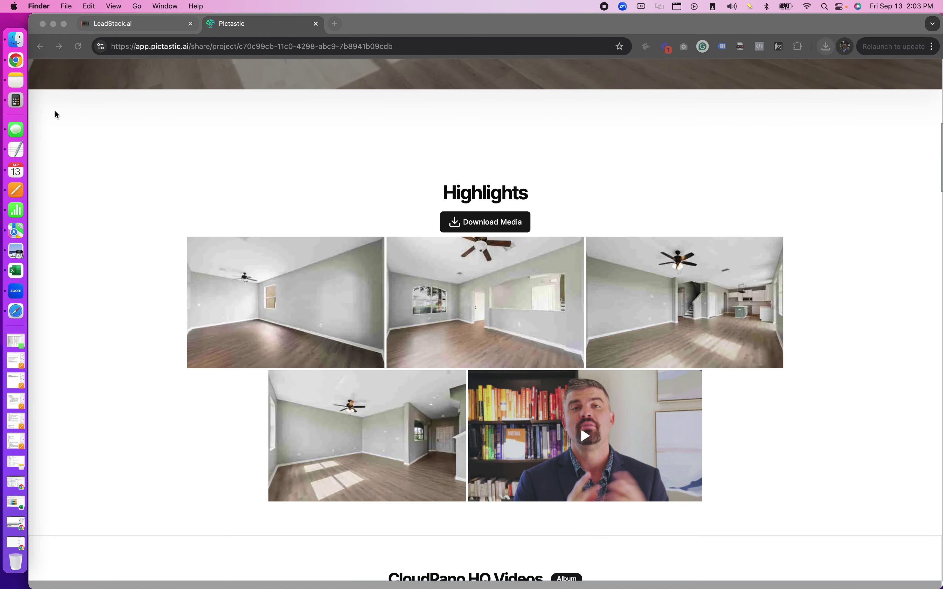
left_click(274, 47)
triple_click(274, 47)
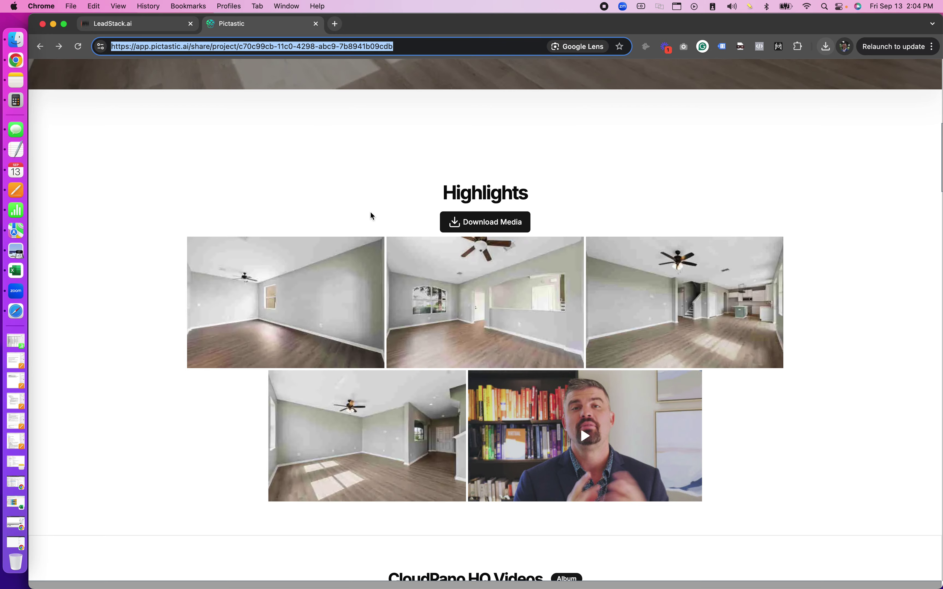
scroll(380, 255, "up", 15)
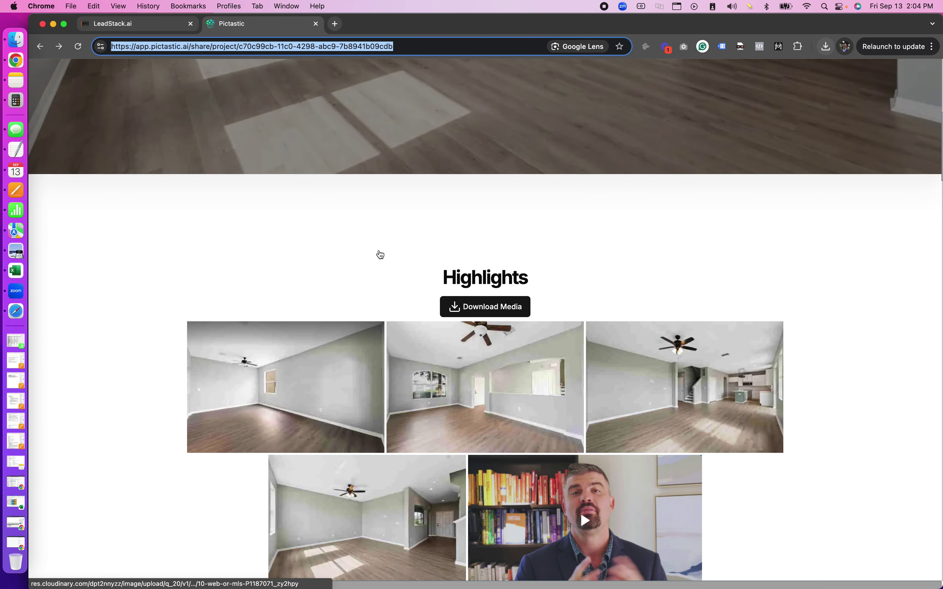
left_click(383, 241)
Inspect the site title and byline, scroll the page, then go back to the project.
triple_click(385, 234)
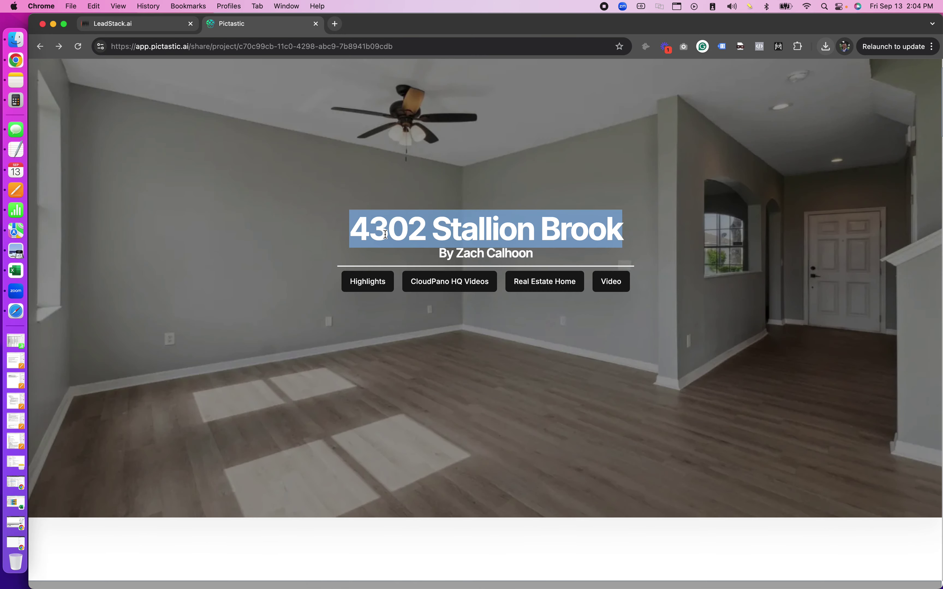
triple_click(438, 255)
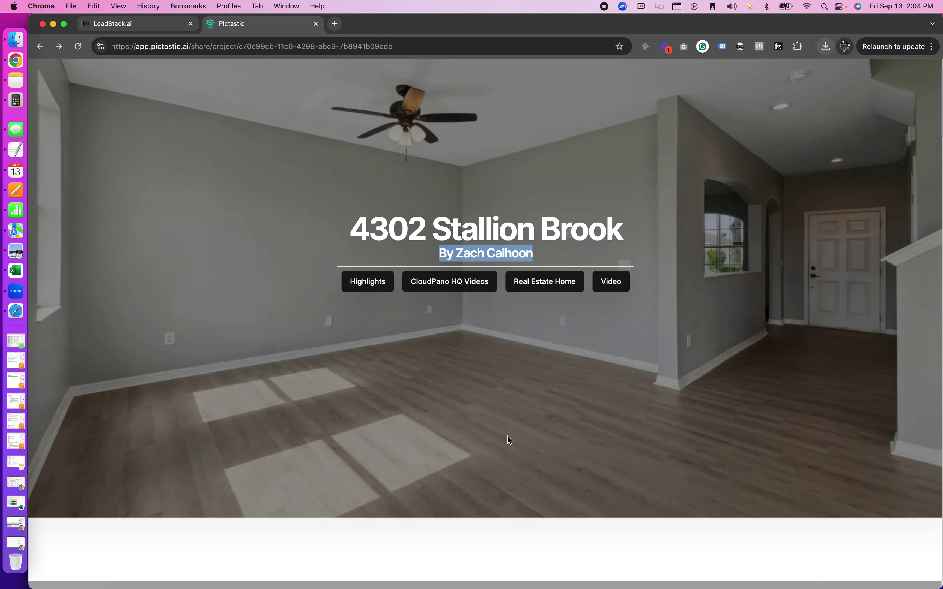
scroll(507, 440, "up", 2)
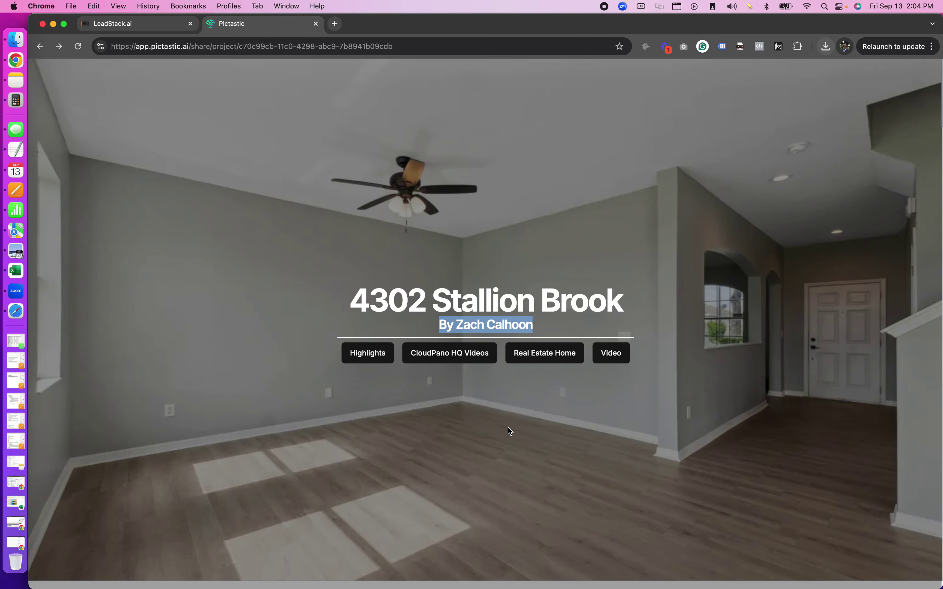
left_click(486, 274)
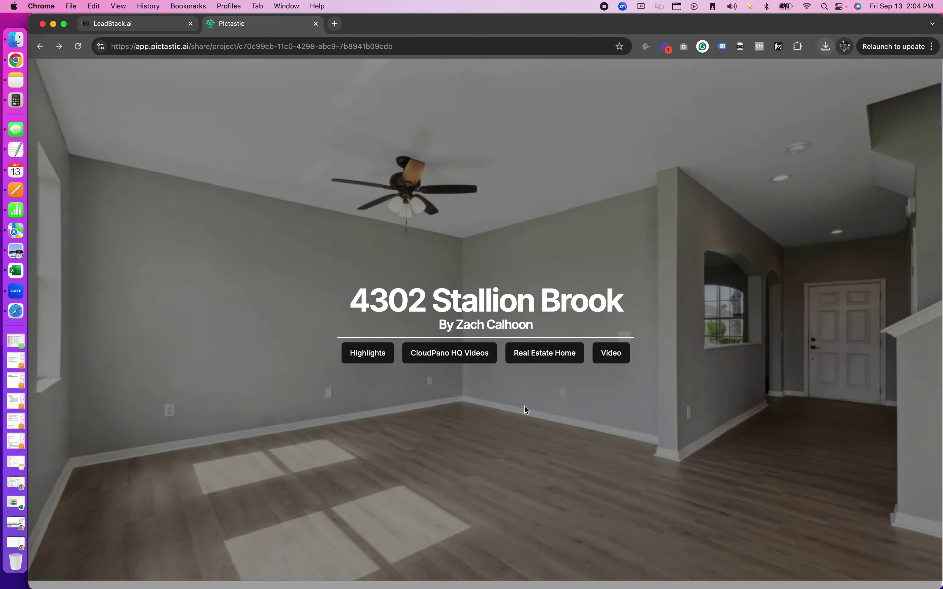
scroll(525, 407, "down", 5)
scroll(524, 406, "down", 20)
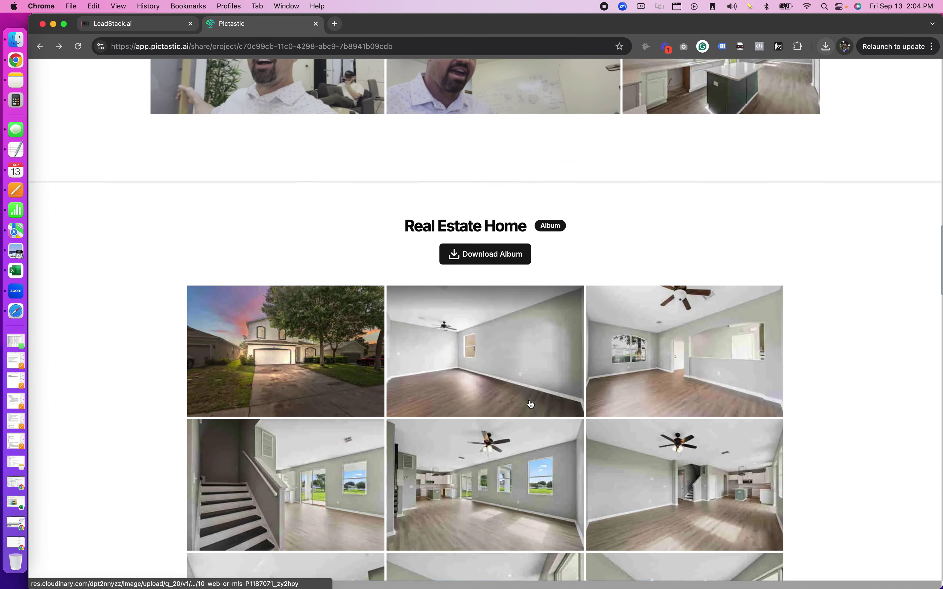
scroll(531, 404, "down", 20)
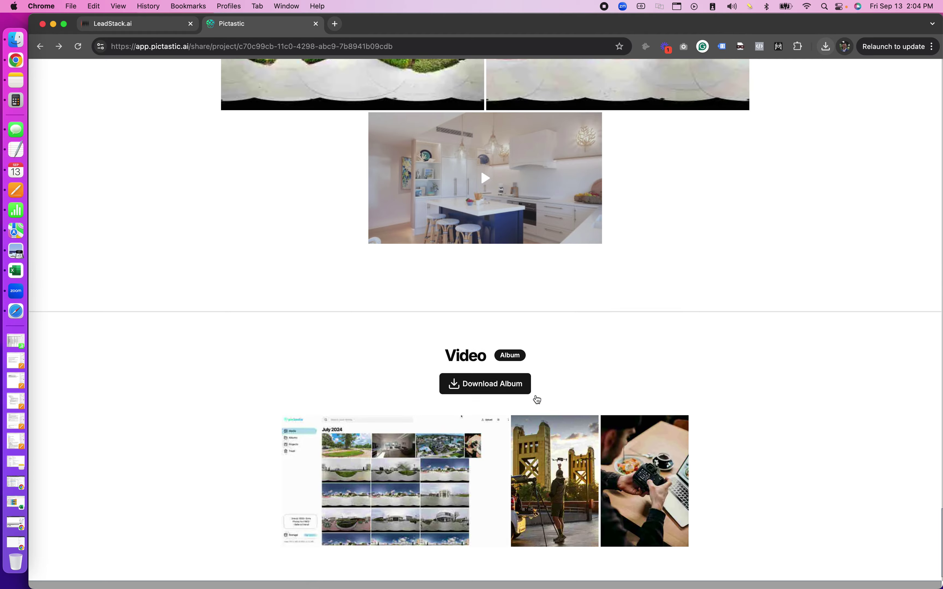
scroll(535, 394, "up", 20)
scroll(537, 390, "up", 5)
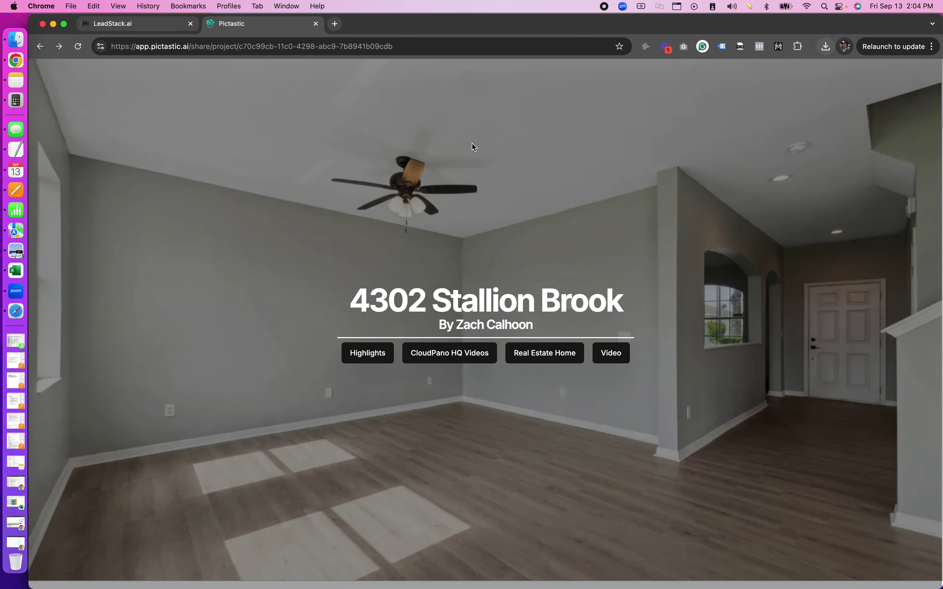
key("super+bracketleft")
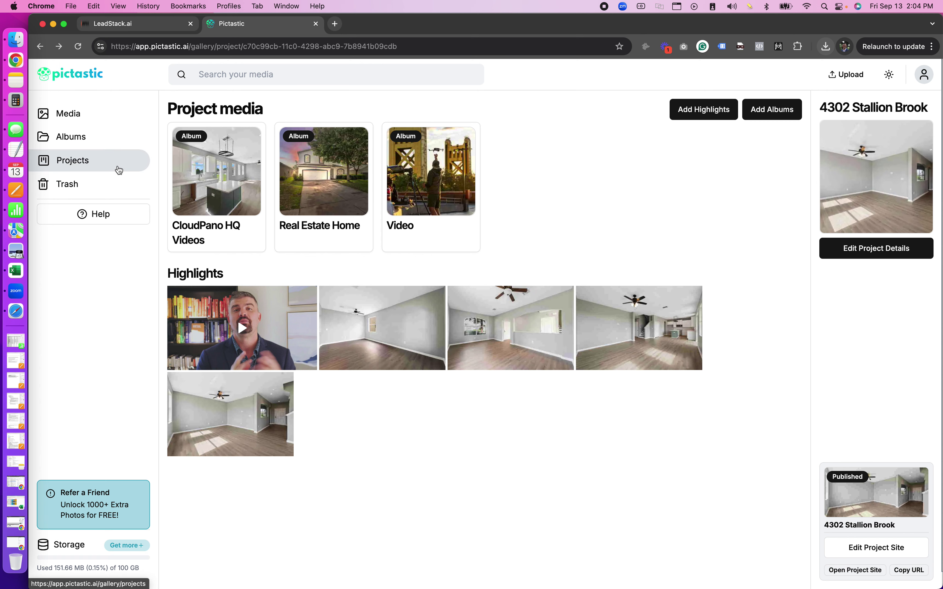
left_click(78, 146)
left_click(73, 162)
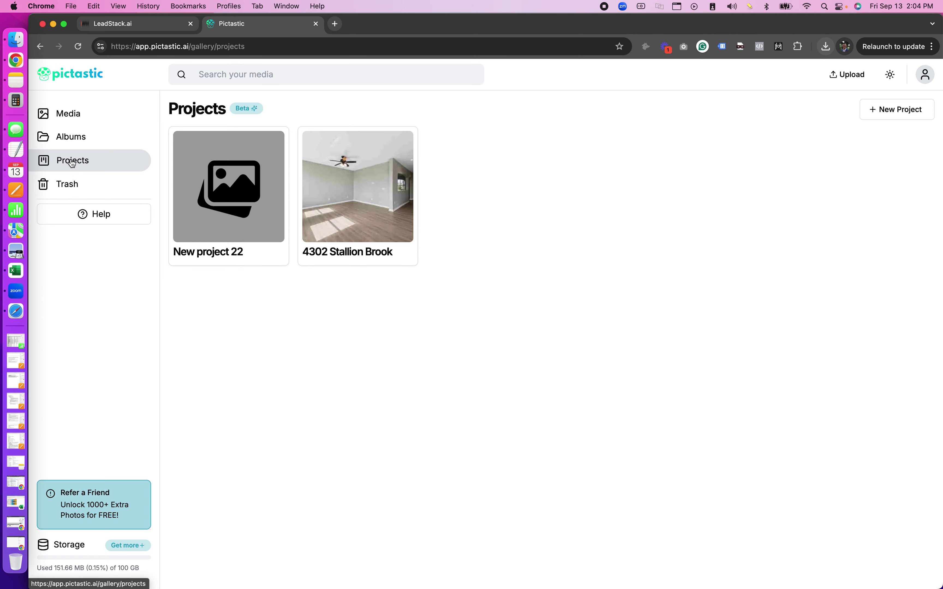
left_click(363, 188)
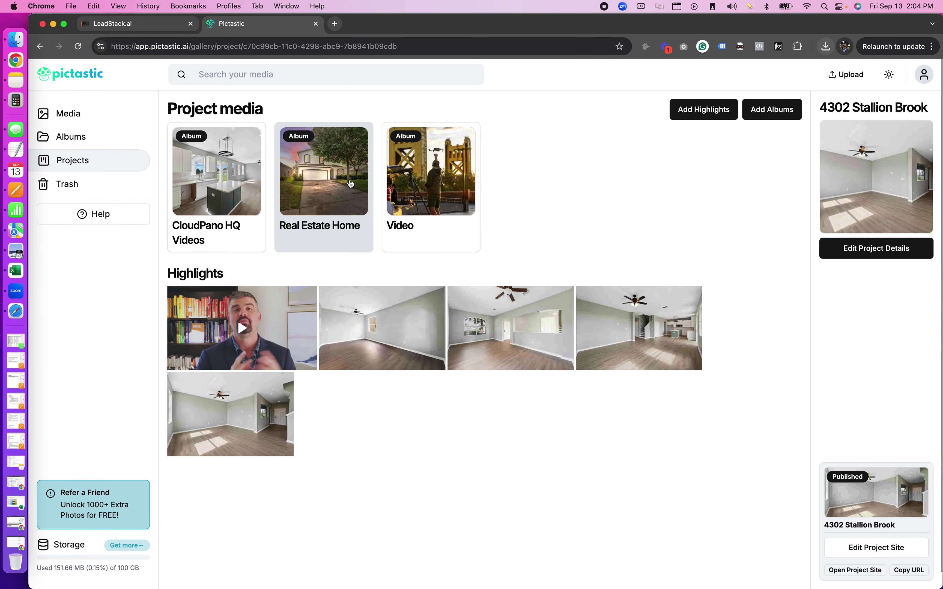
Include only the Real Estate Home and Video albums in the site and publish it.
left_click(889, 553)
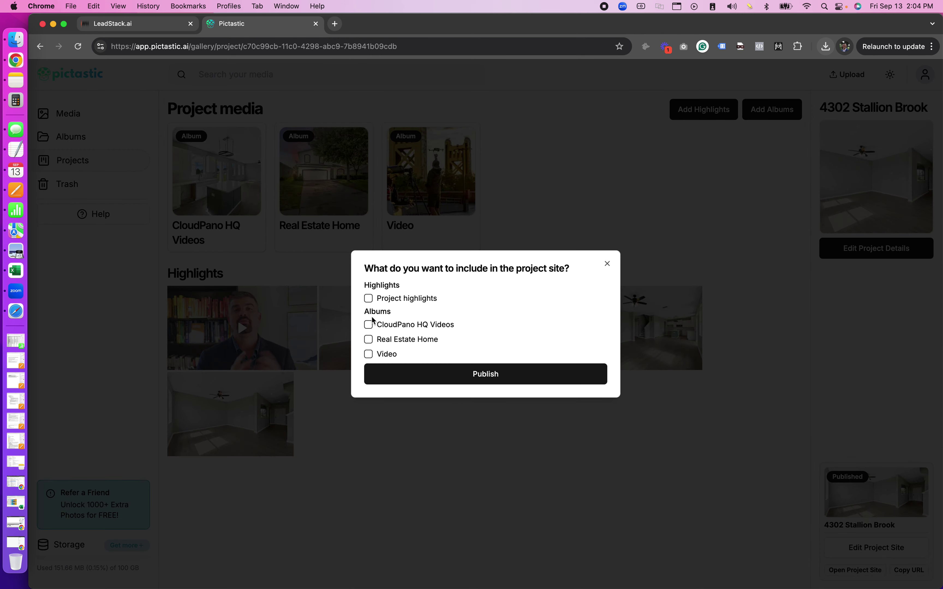
left_click(368, 299)
left_click(368, 324)
left_click(368, 340)
left_click(369, 299)
left_click(368, 325)
left_click(369, 354)
left_click(421, 375)
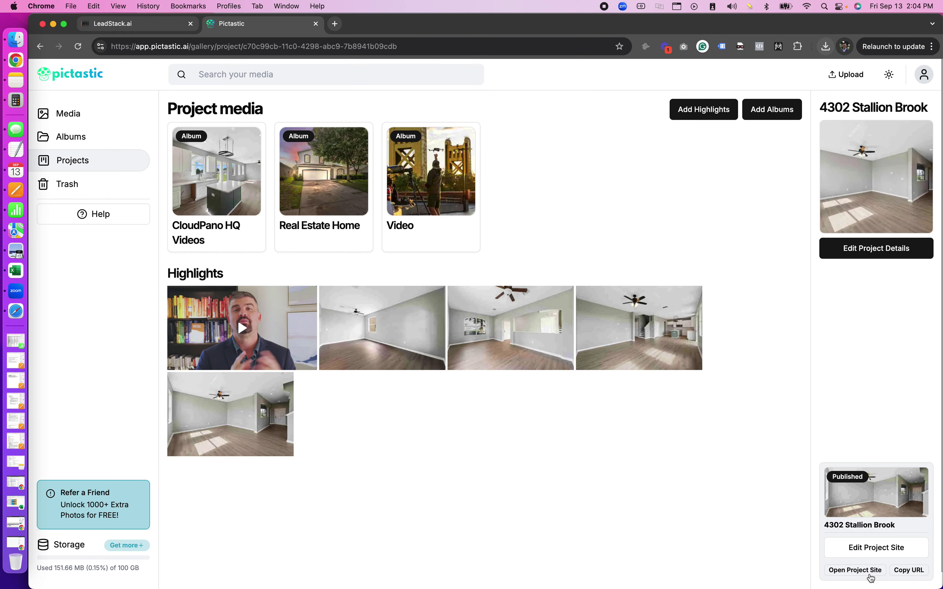
Open the published site and jump to its Real Estate Home album.
left_click(872, 572)
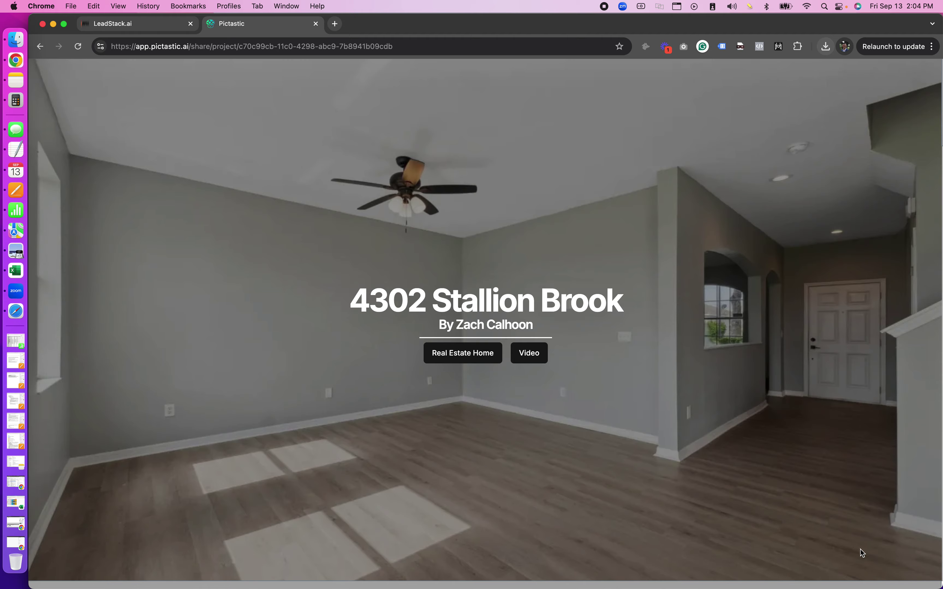
left_click(466, 363)
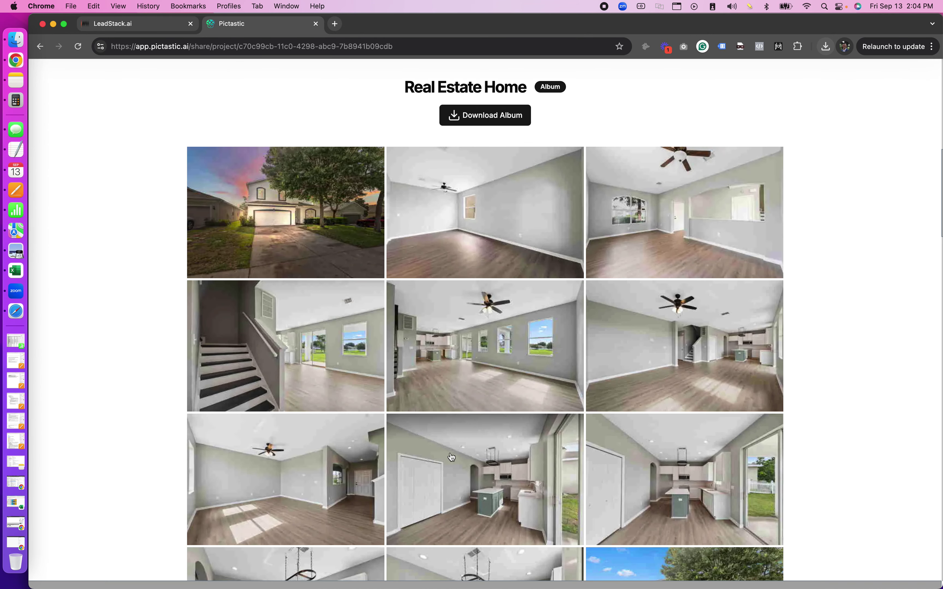
scroll(407, 260, "up", 5)
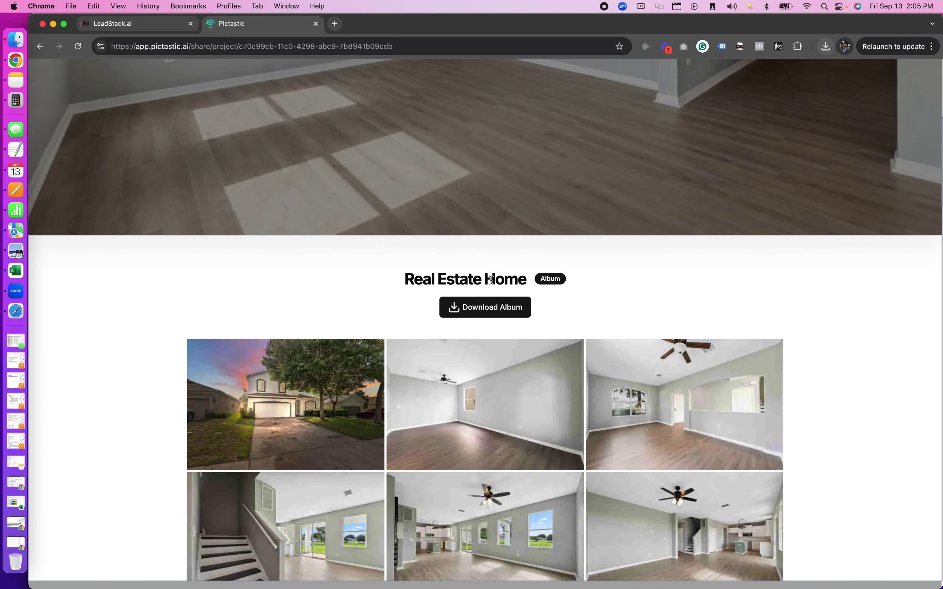
scroll(490, 281, "up", 8)
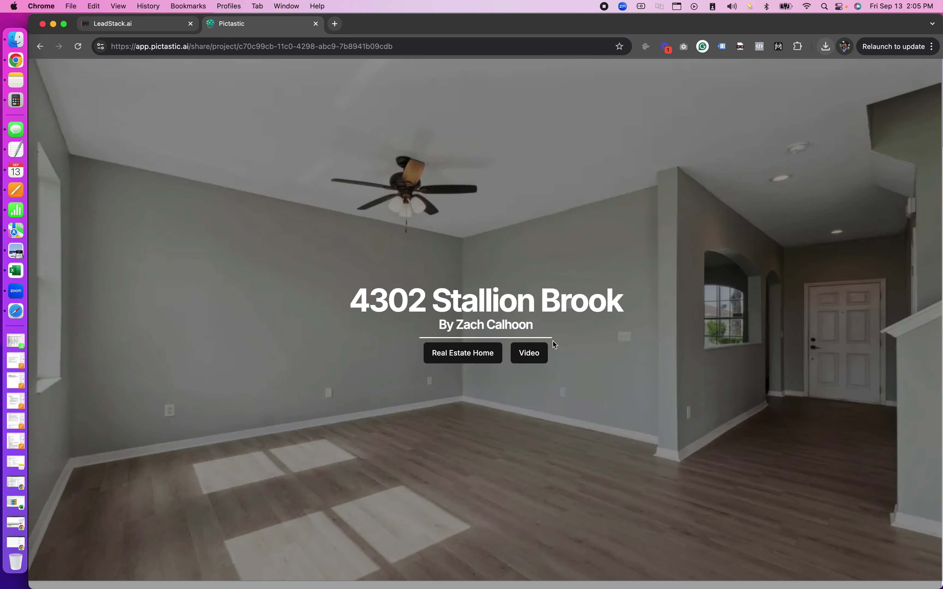
triple_click(397, 298)
left_click(397, 298)
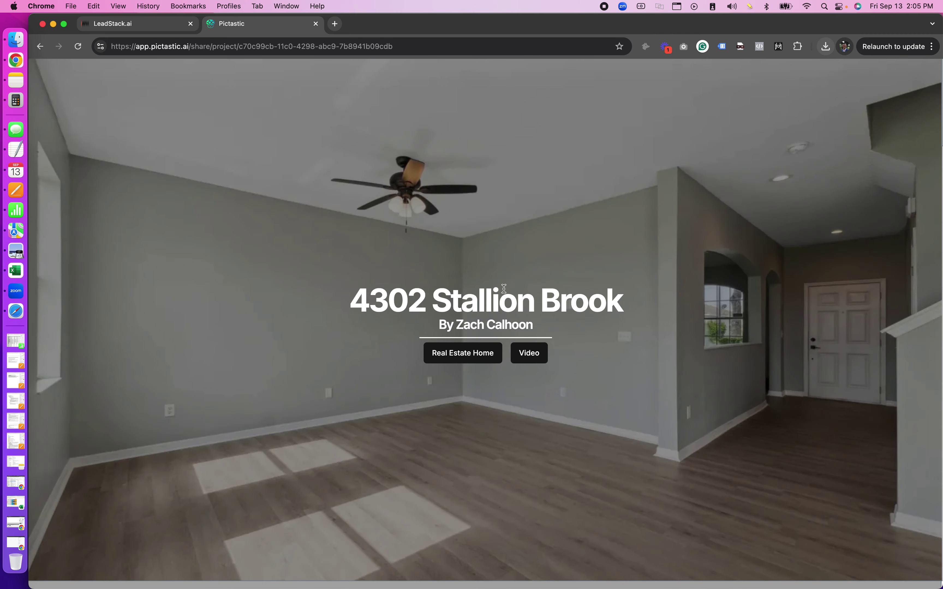
Jump to the Video album, then go back twice to the project's media page.
left_click(530, 365)
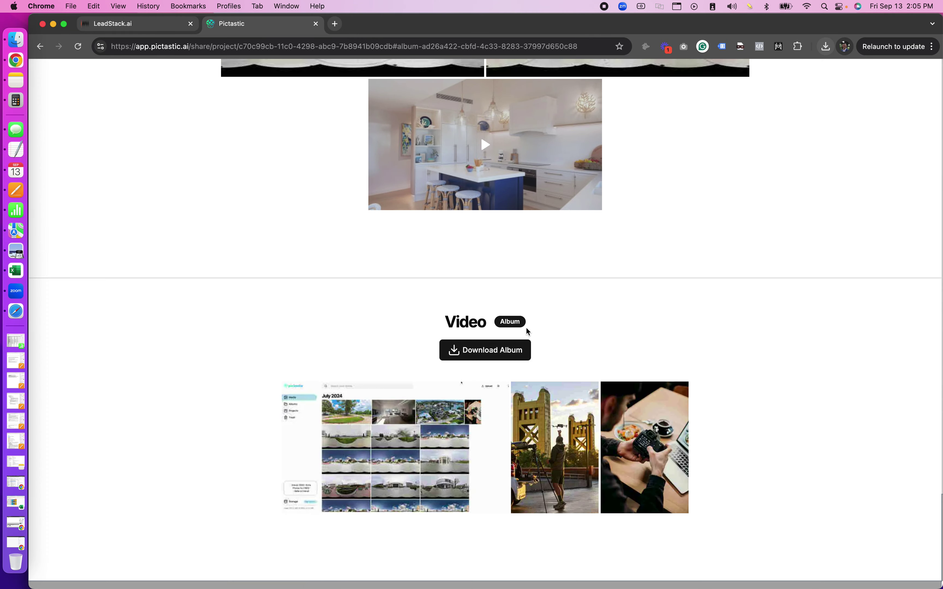
scroll(577, 351, "up", 15)
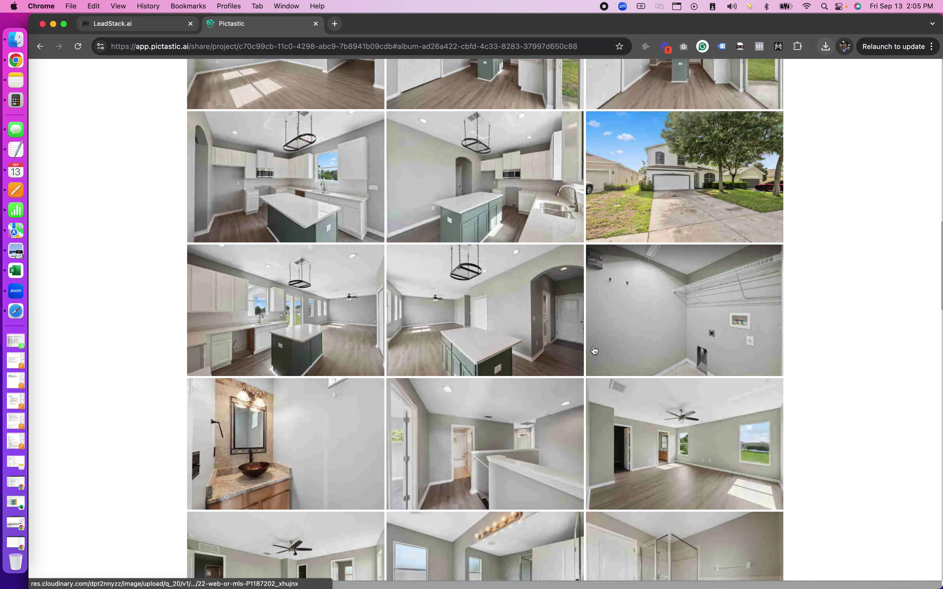
scroll(594, 350, "up", 10)
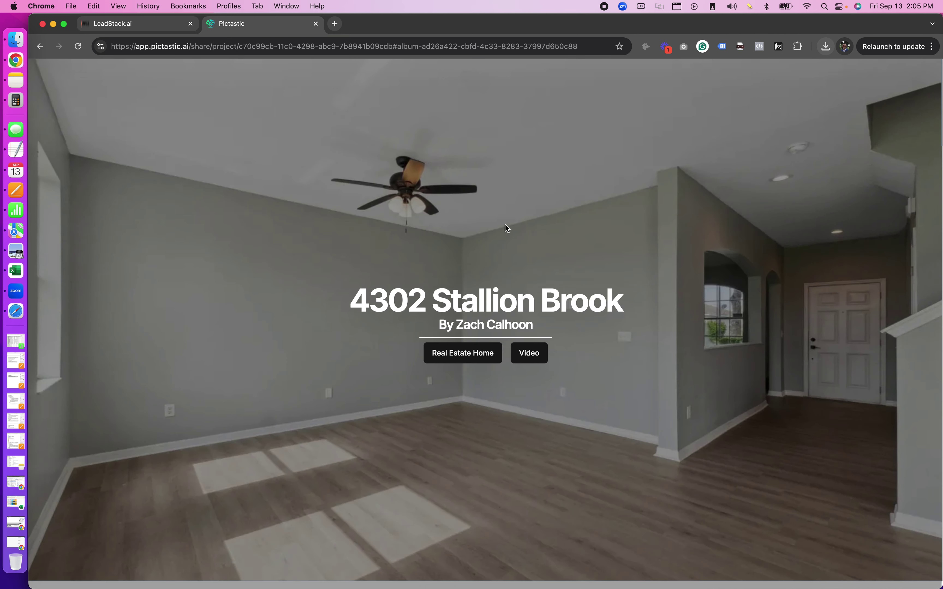
key("super+bracketleft")
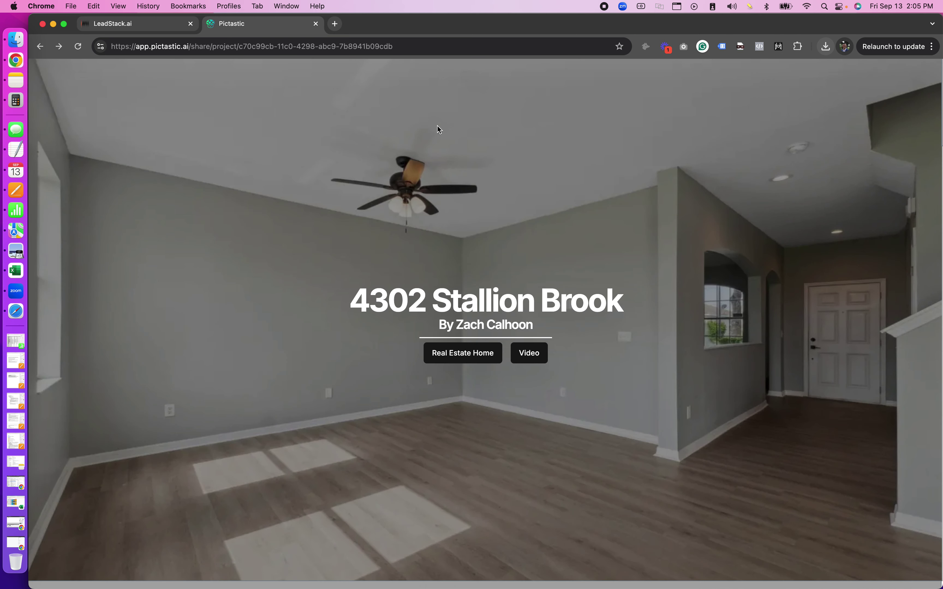
key("super+bracketleft")
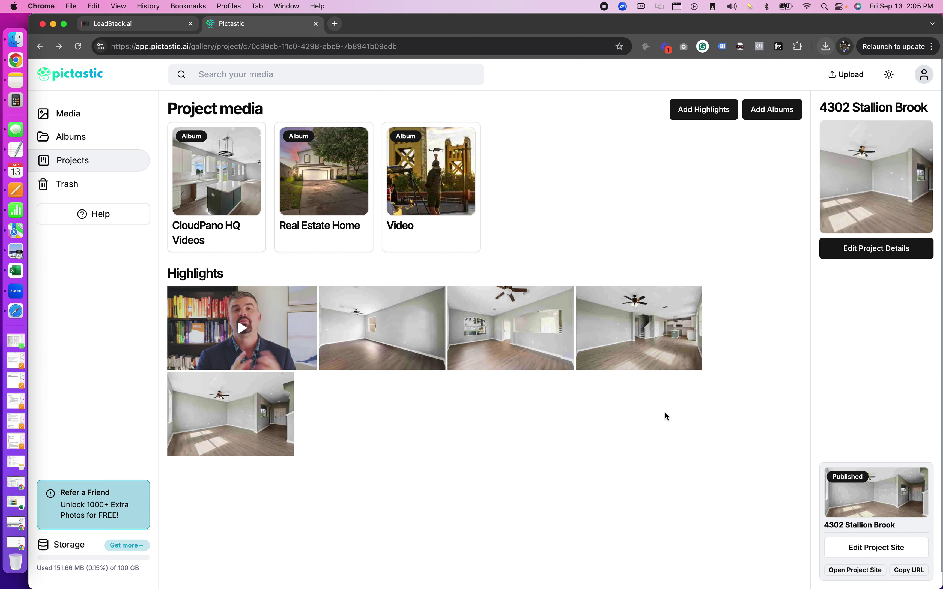
Copy the site URL, then save the third thumbnail, the staircase-room photo, as the 4302 Stallion Brook cover.
left_click(909, 571)
left_click(875, 248)
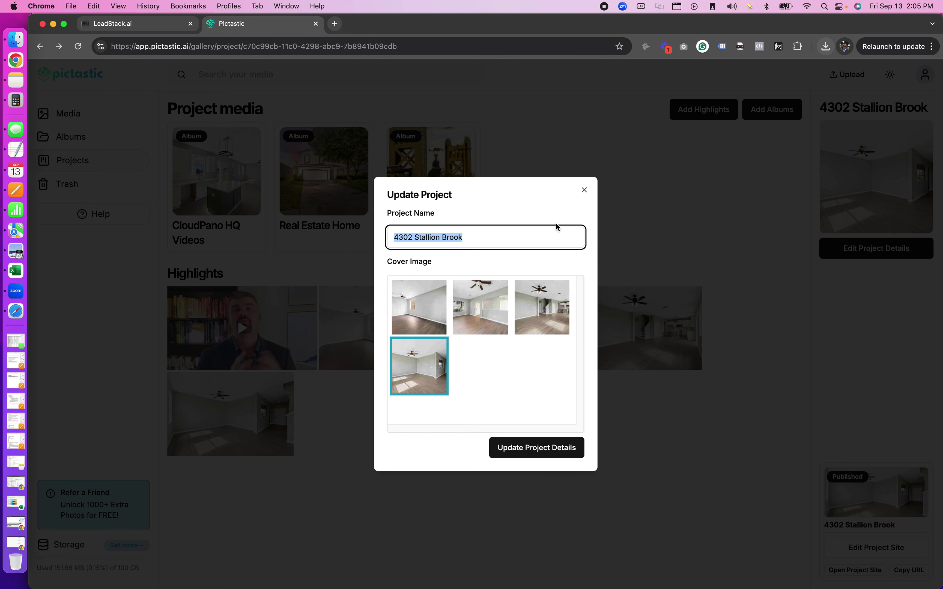
left_click(415, 315)
left_click(465, 318)
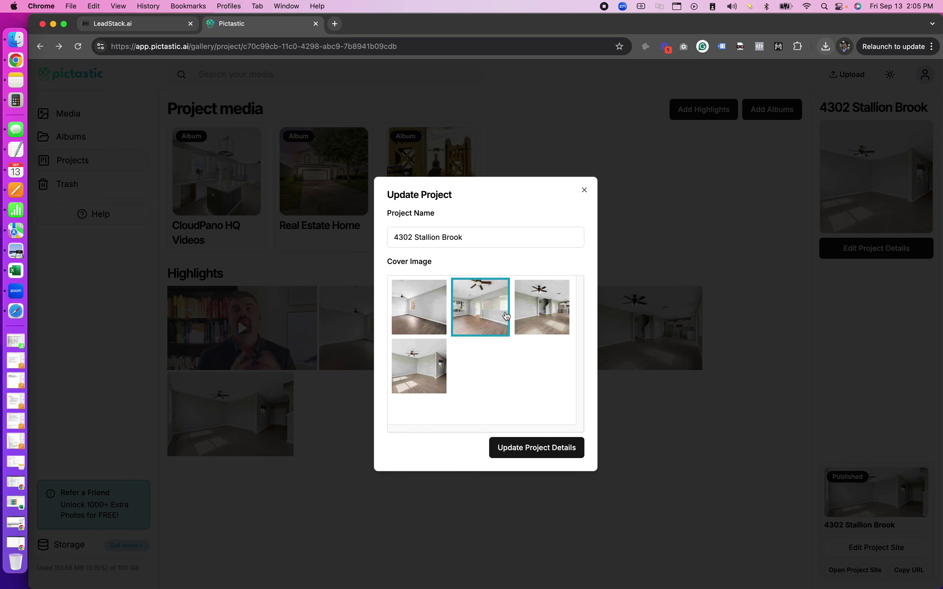
left_click(532, 313)
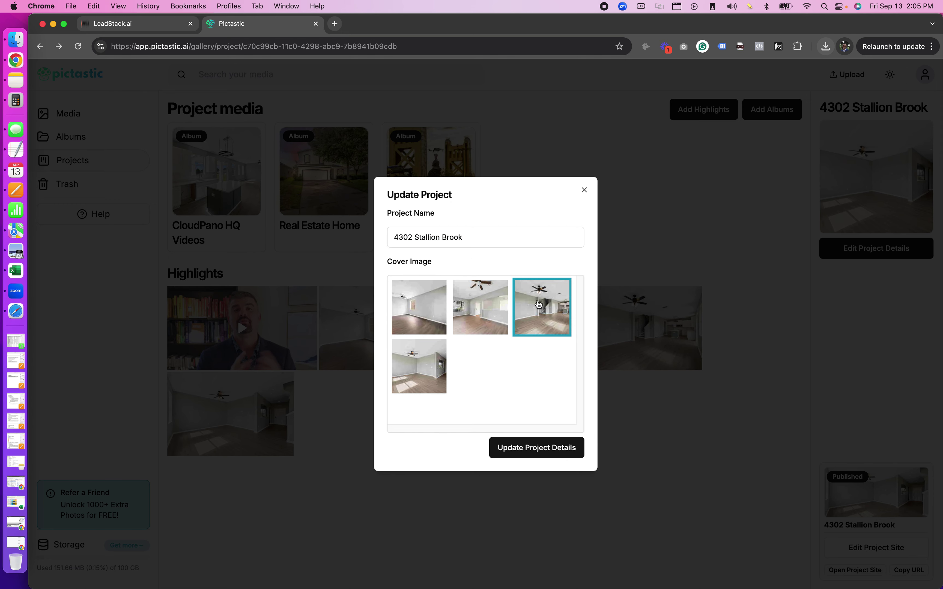
left_click(518, 449)
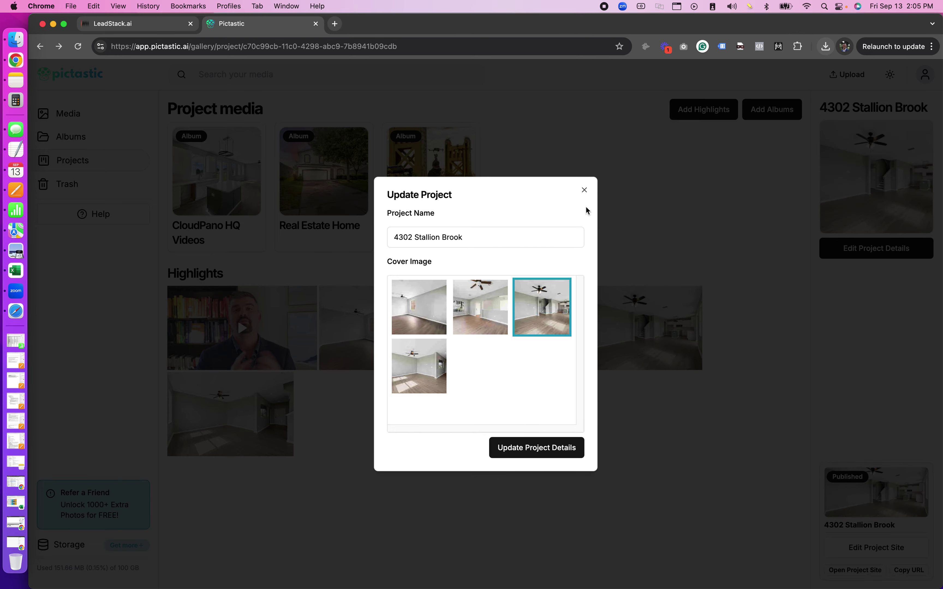
left_click(584, 190)
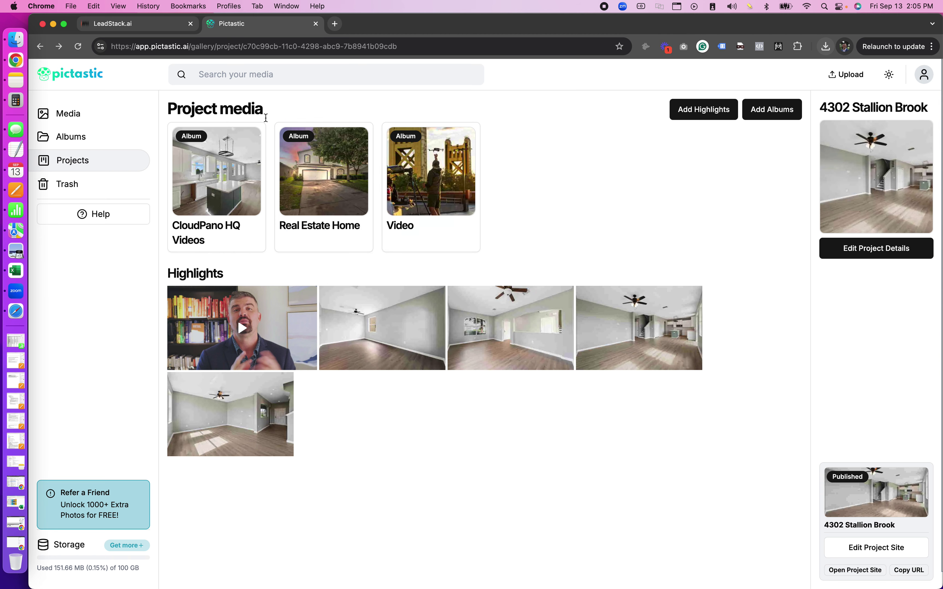
left_click(863, 570)
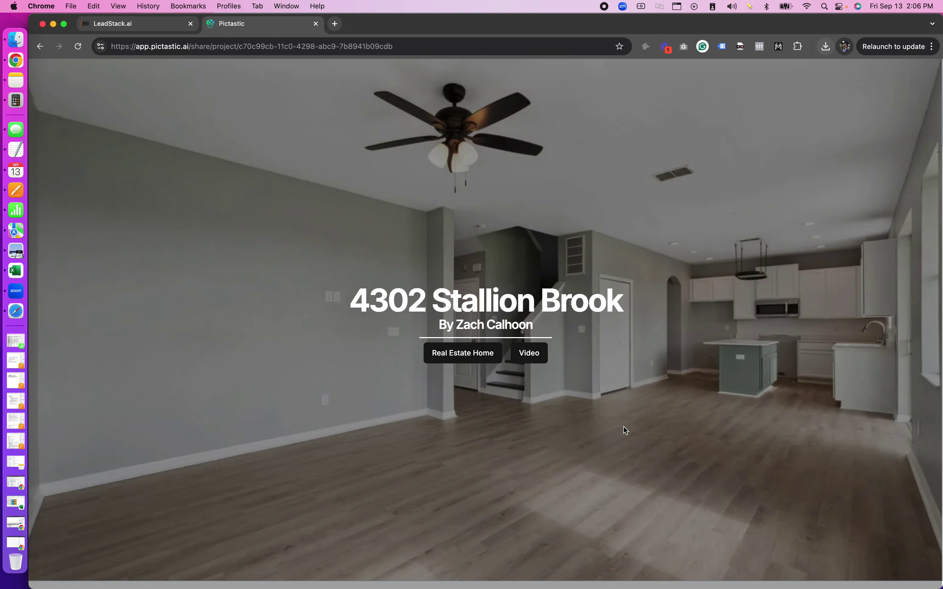
scroll(359, 307, "down", 5)
scroll(358, 306, "down", 8)
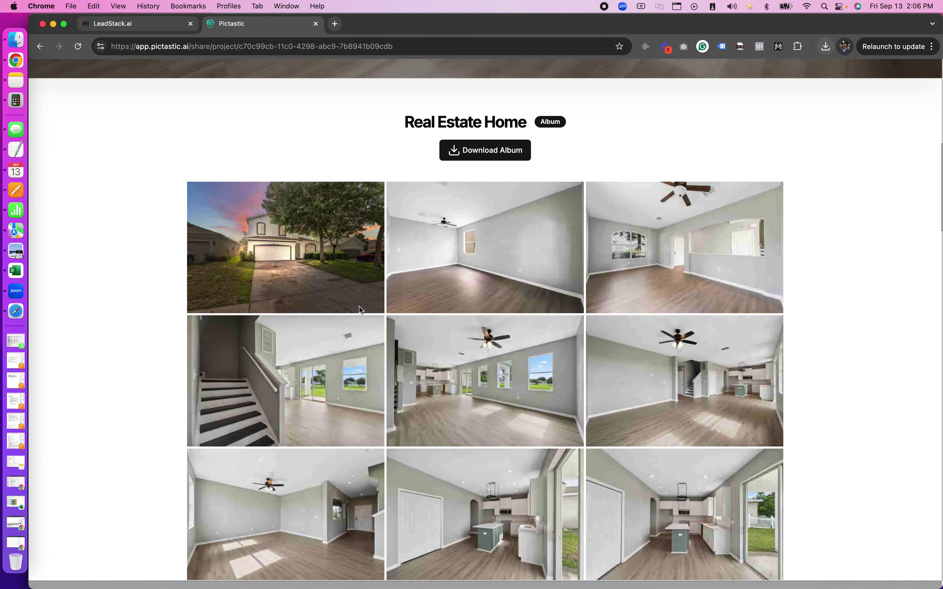
scroll(379, 307, "up", 13)
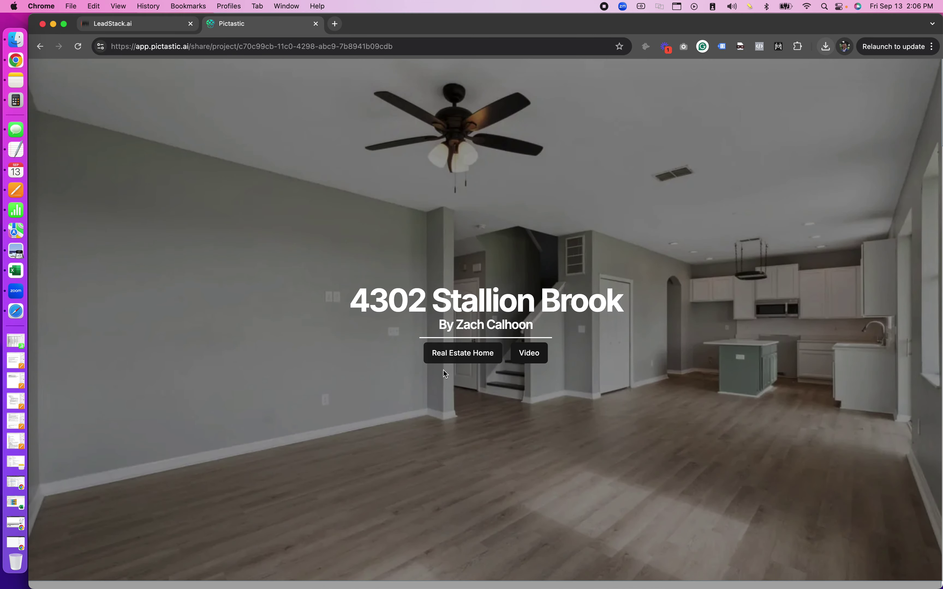
key("super+bracketleft")
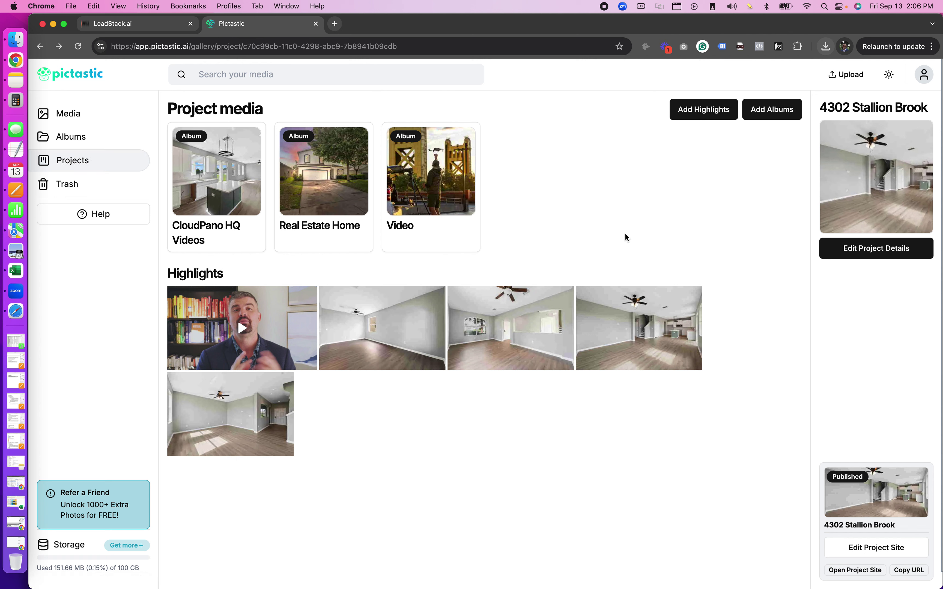
Go back to the Projects list, showing New project 22 and 4302 Stallion Brook with its staircase cover.
left_click(80, 165)
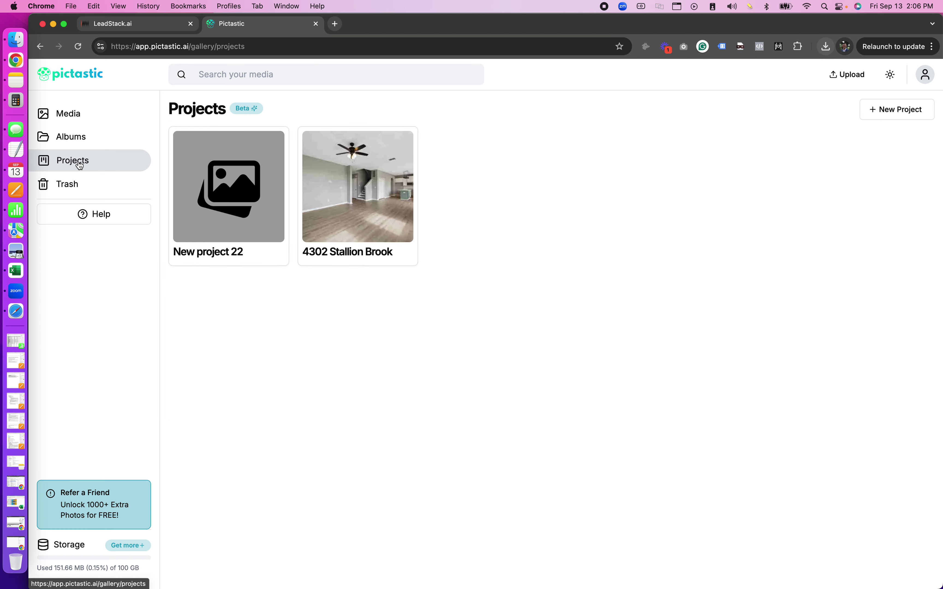